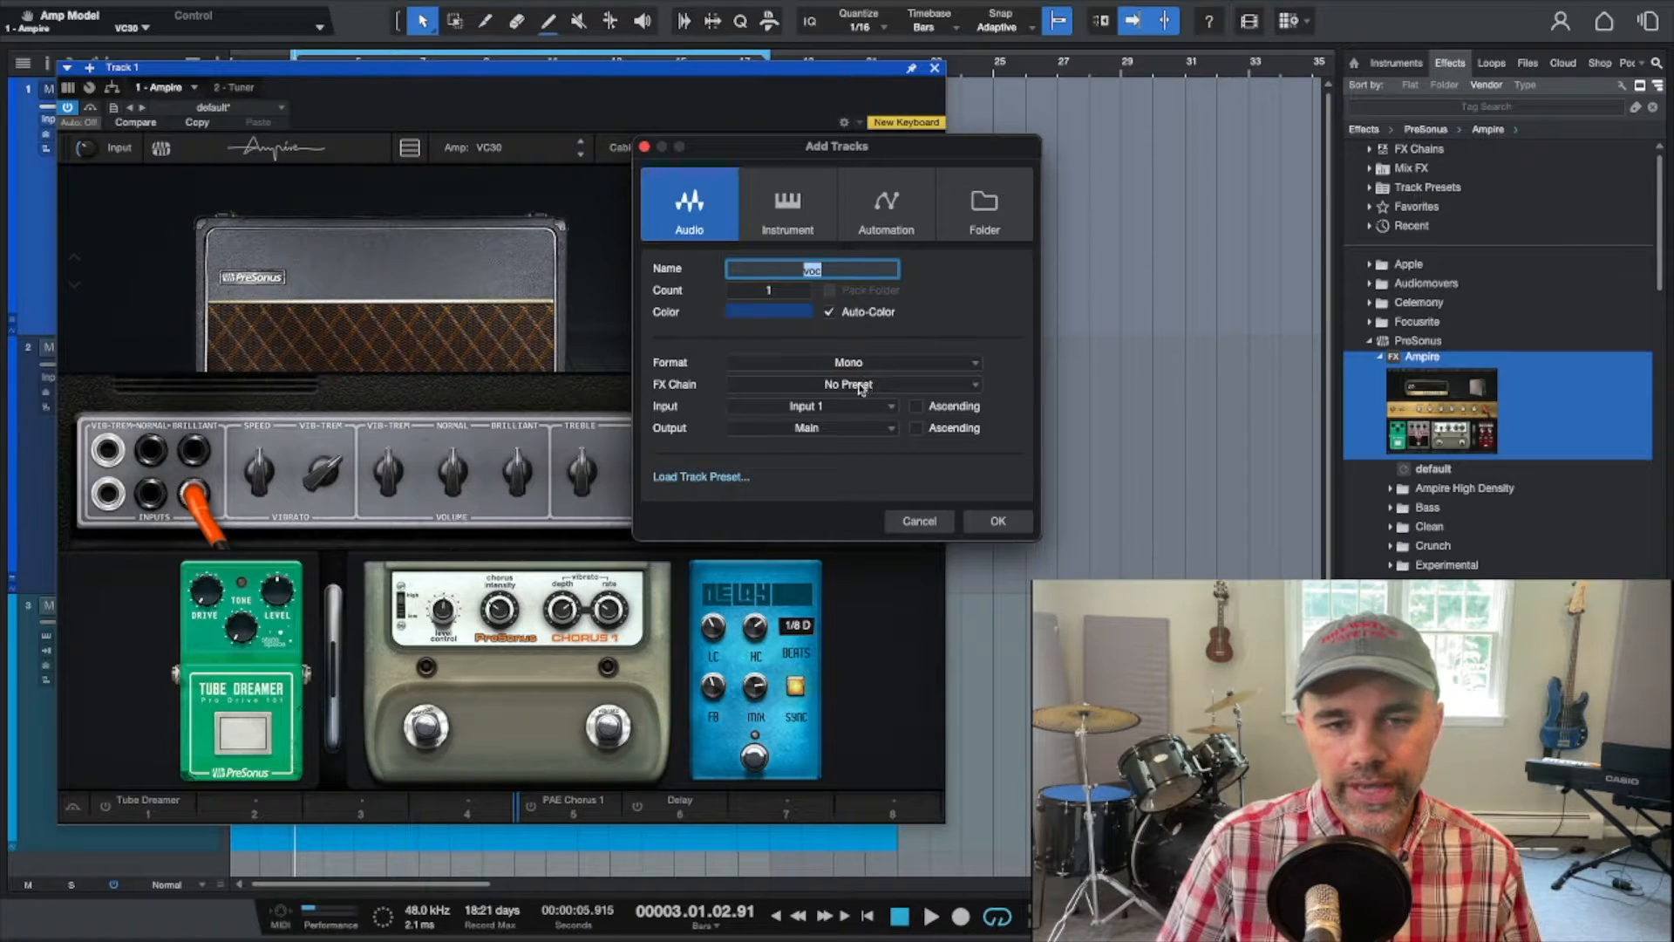
# Add one mono audio track named voc with Input 1 as its input and Main as its output.
pyautogui.click(841, 407)
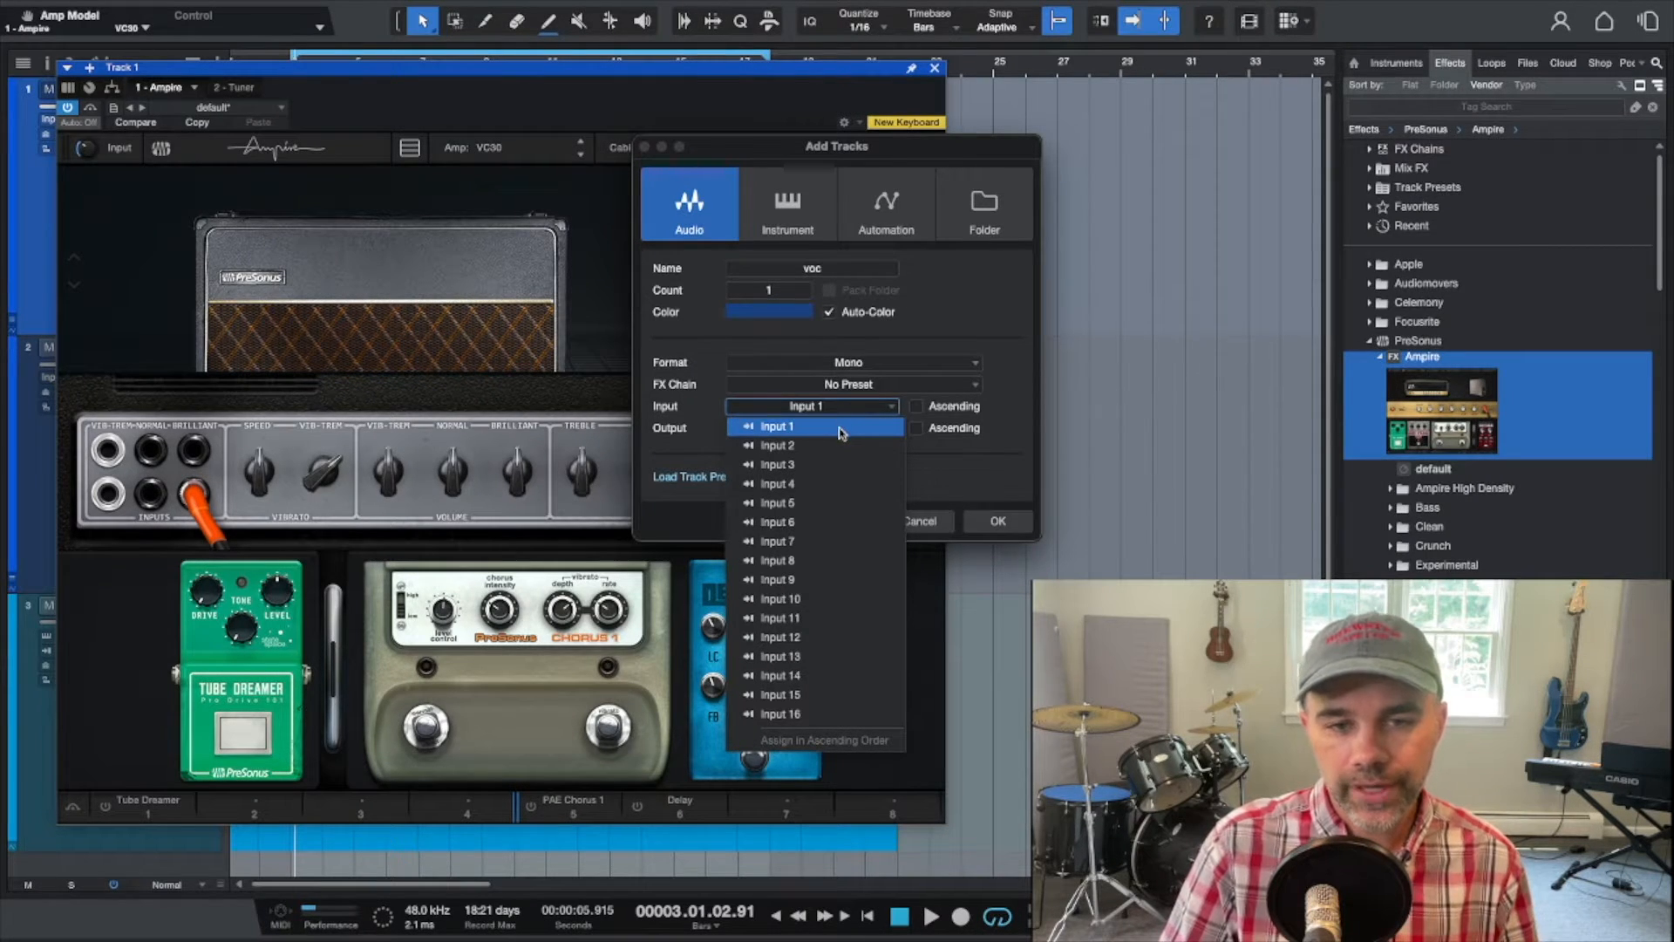
pyautogui.click(840, 431)
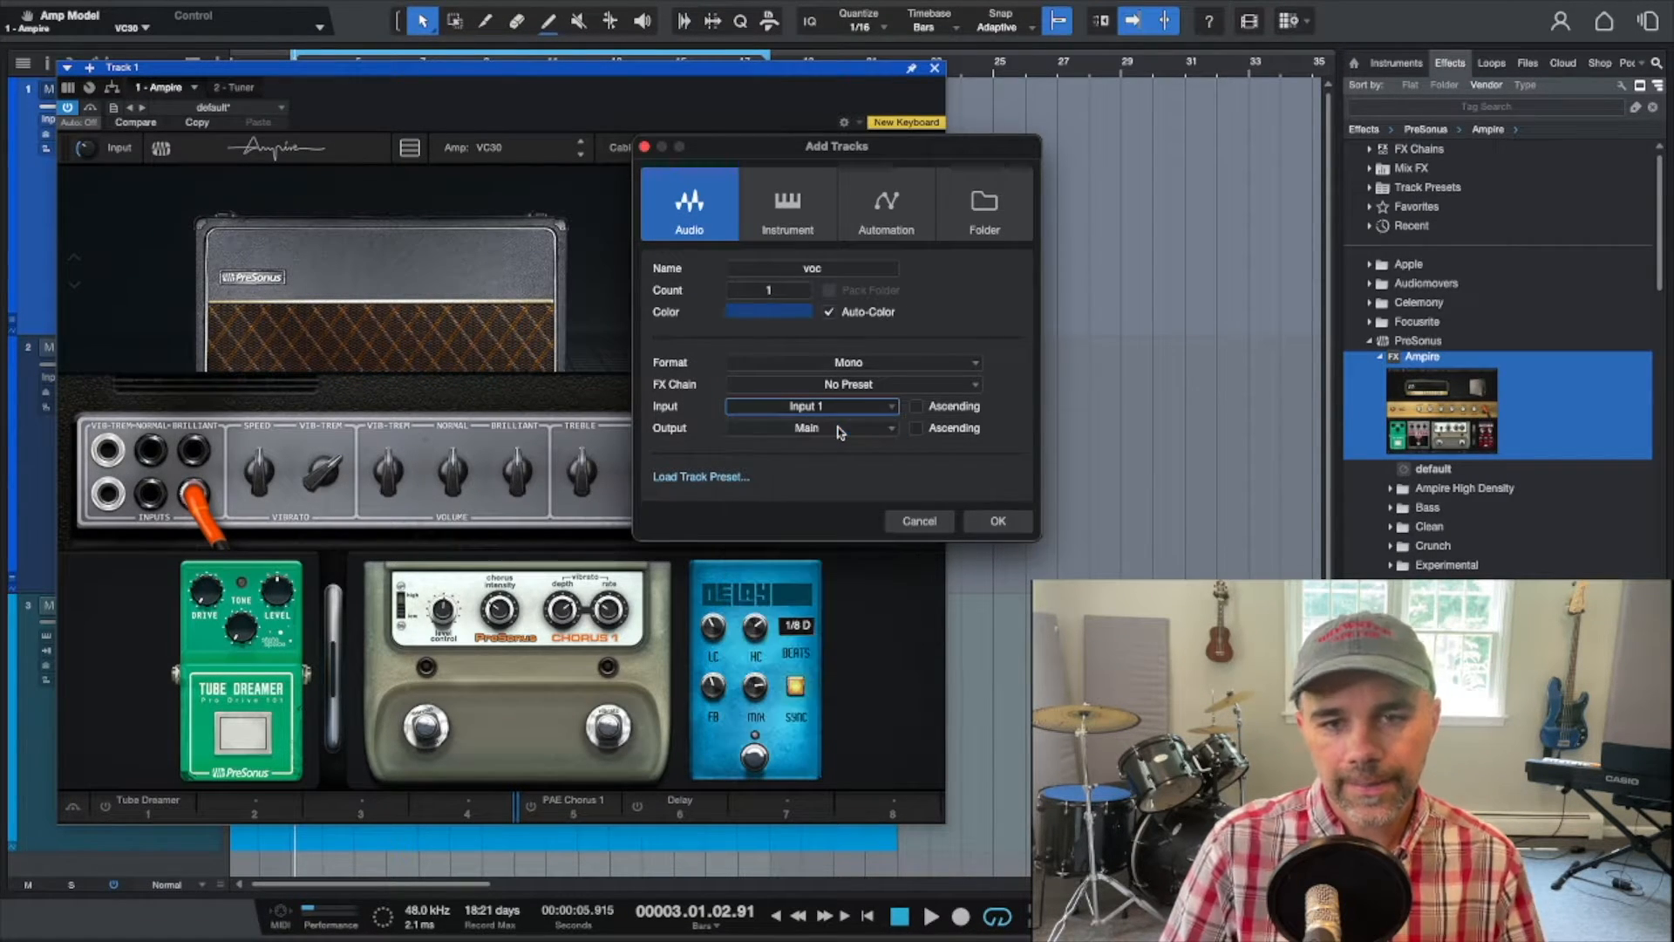
pyautogui.press('Return')
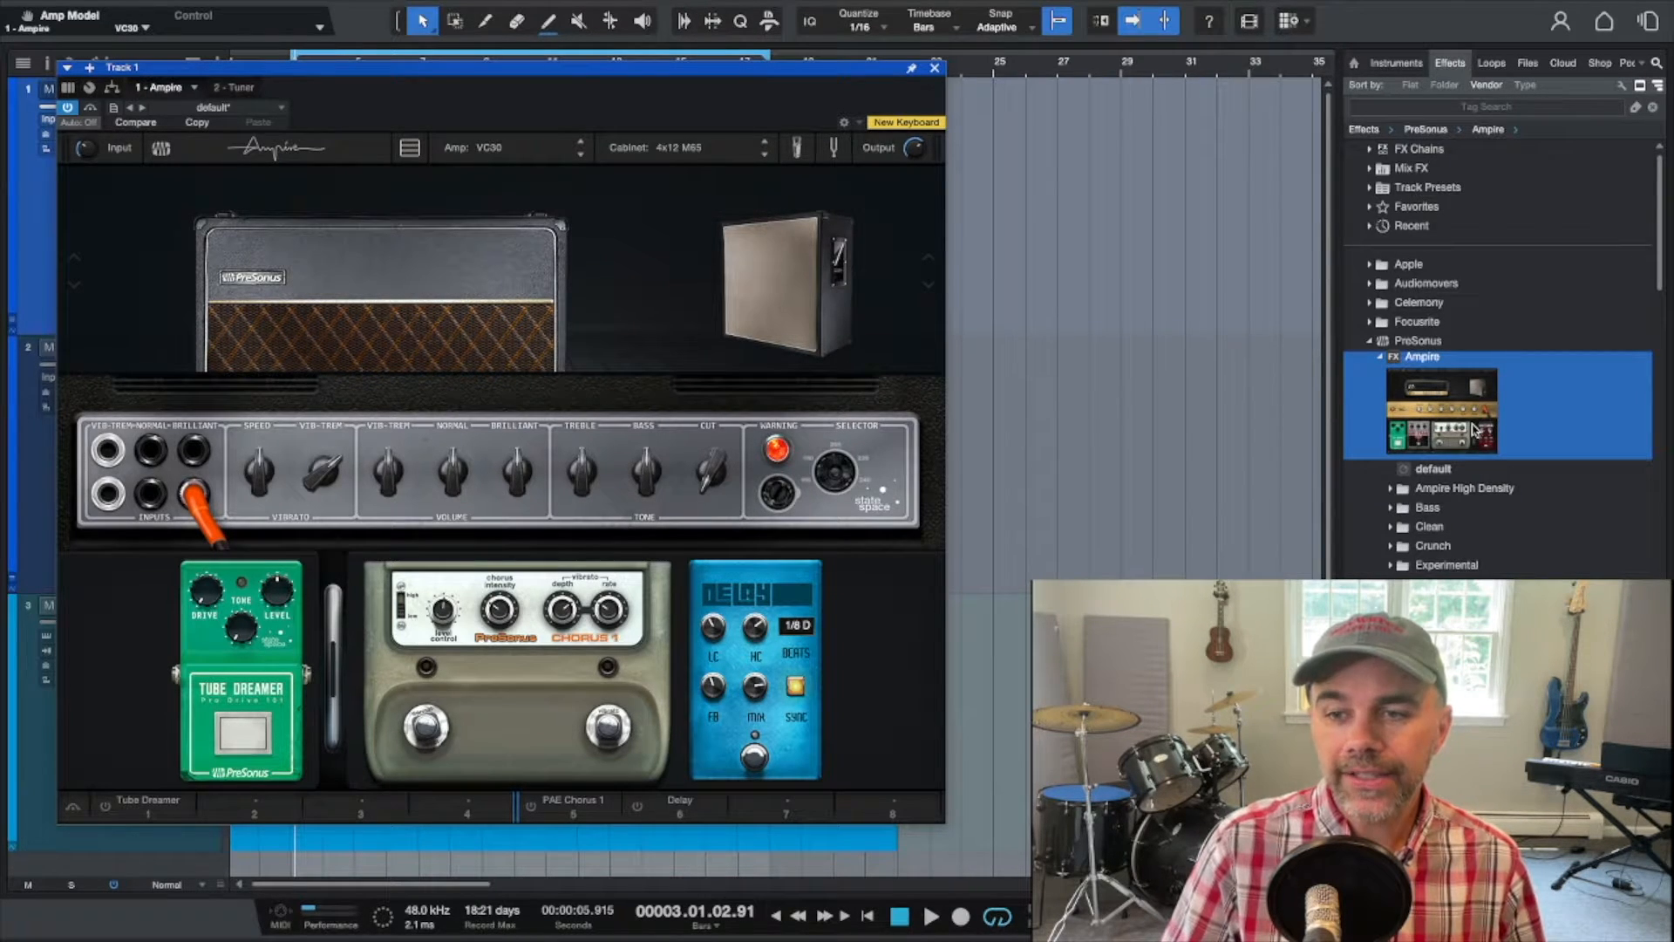
# Move the Ampire window off the track headers and audition the MCM 800, Gazoline Emc2 and Painapple #4 amps during playback.
pyautogui.moveTo(1473, 430); pyautogui.dragTo(1389, 399)
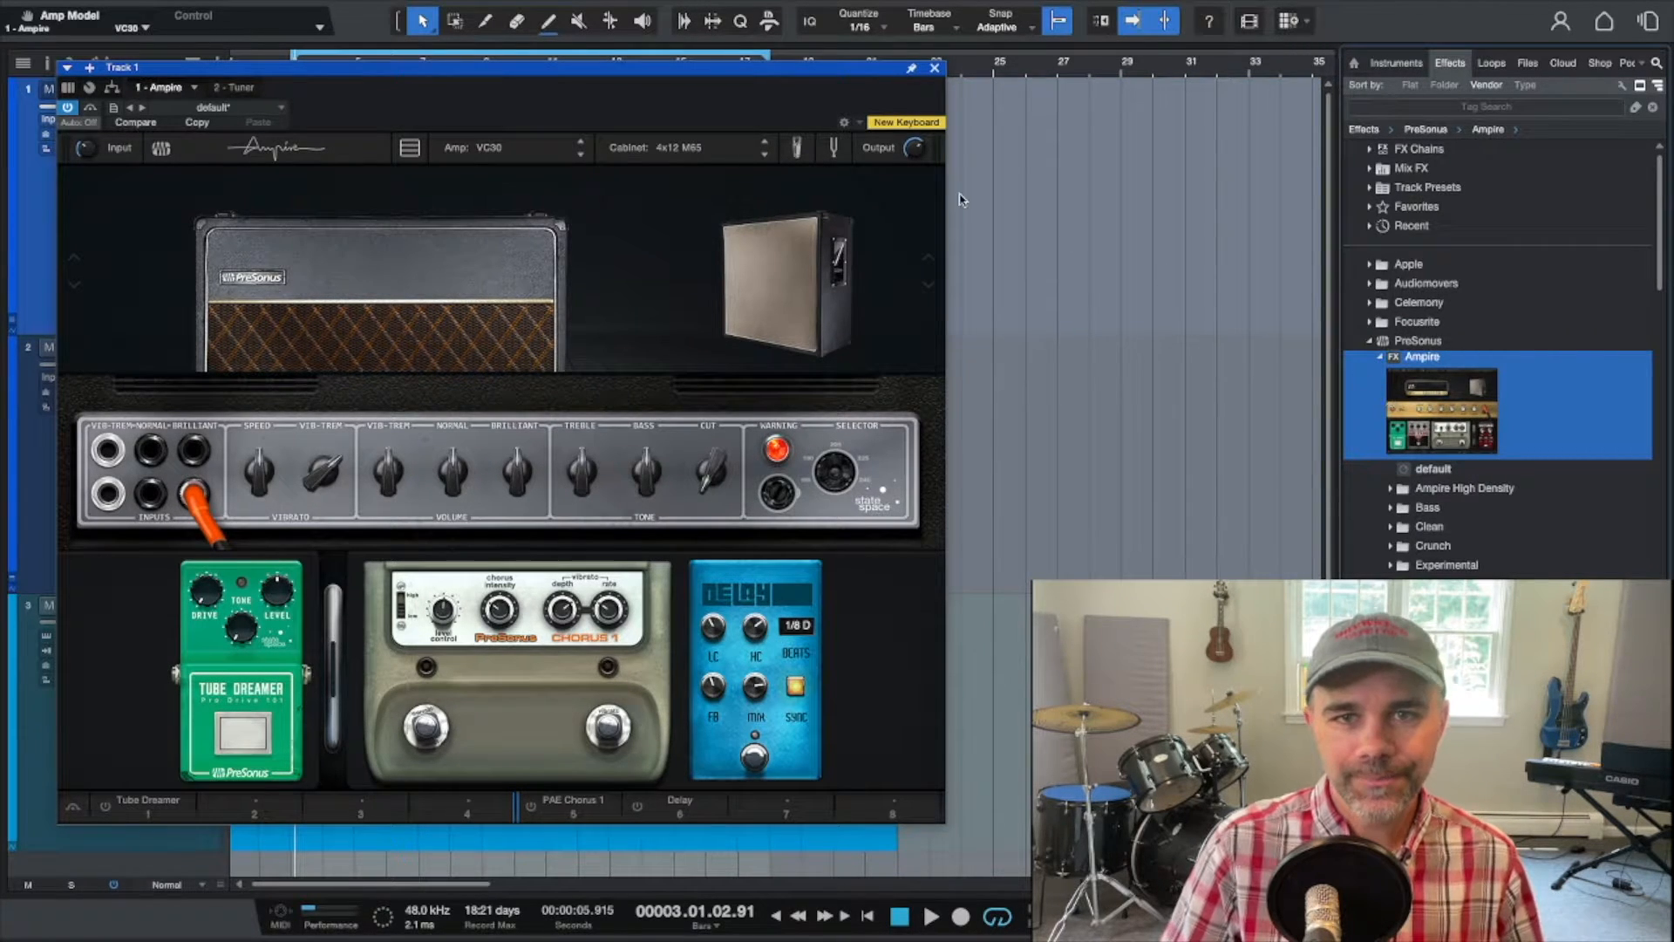
pyautogui.moveTo(776, 71); pyautogui.dragTo(819, 77)
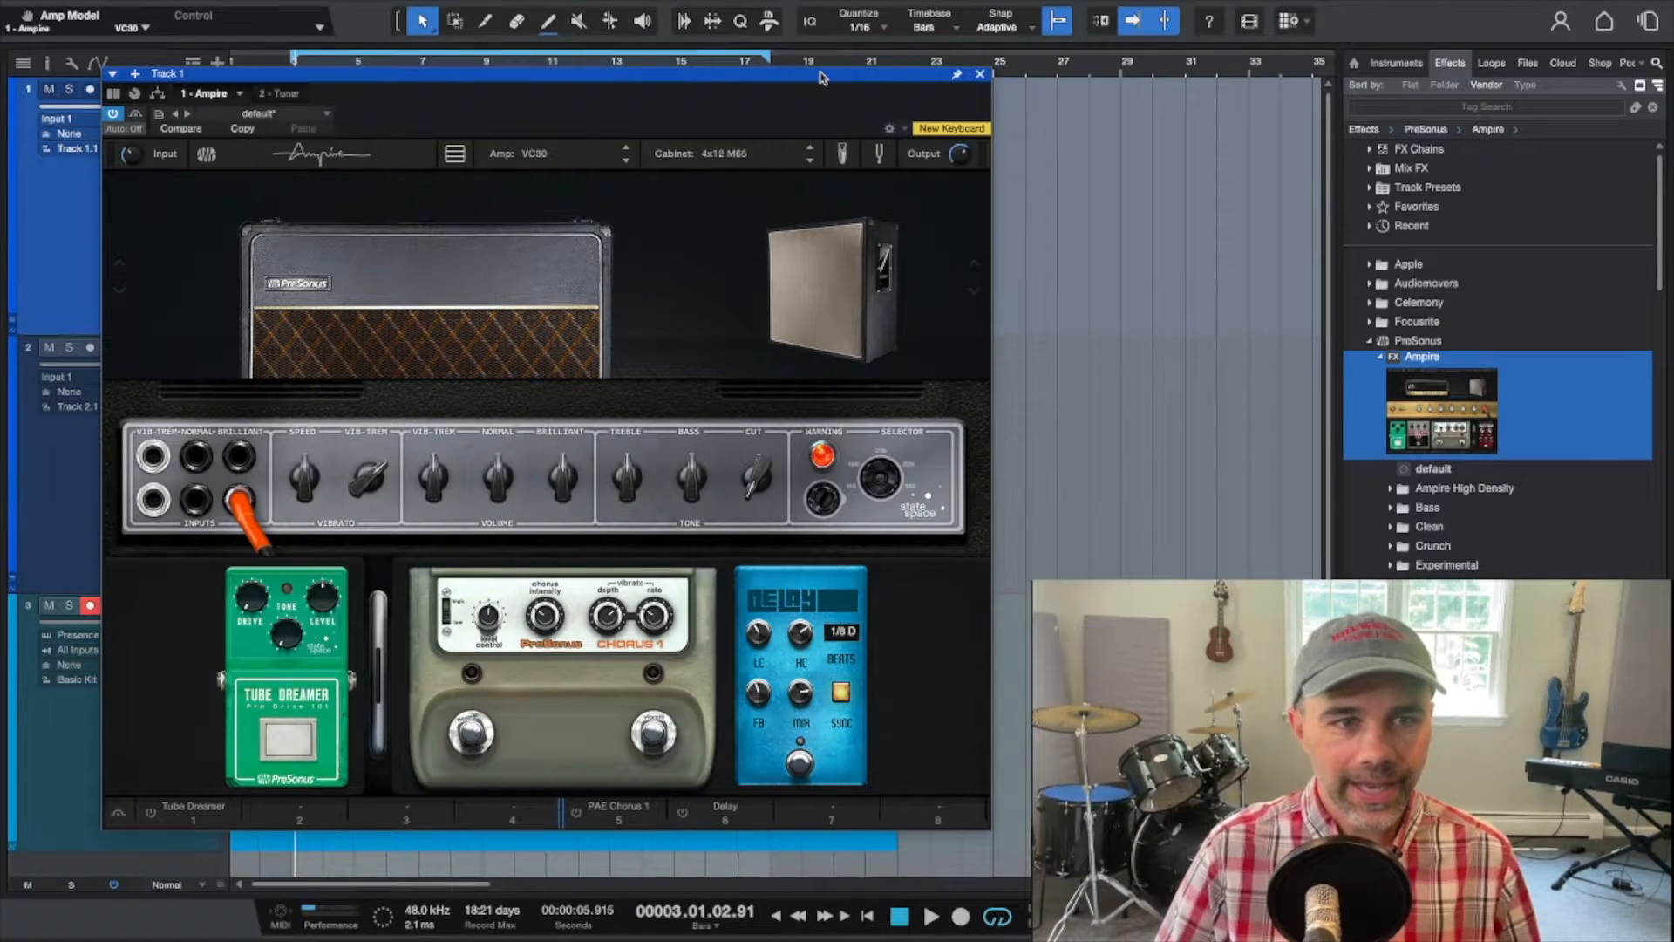
pyautogui.press('space')
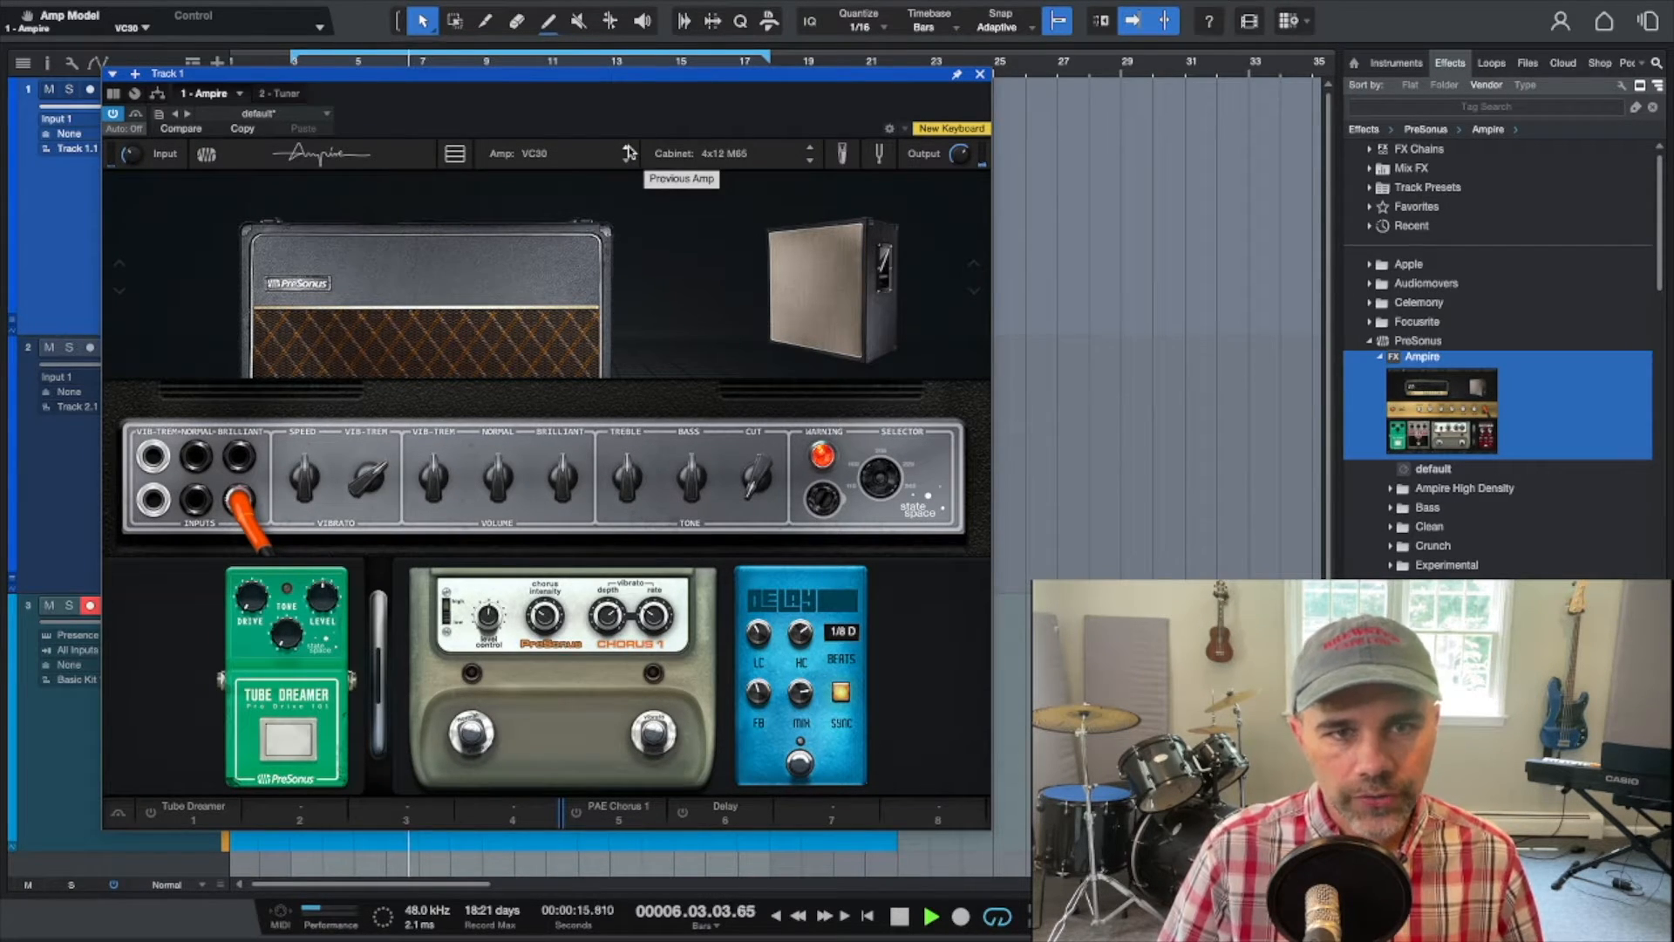
pyautogui.click(628, 152)
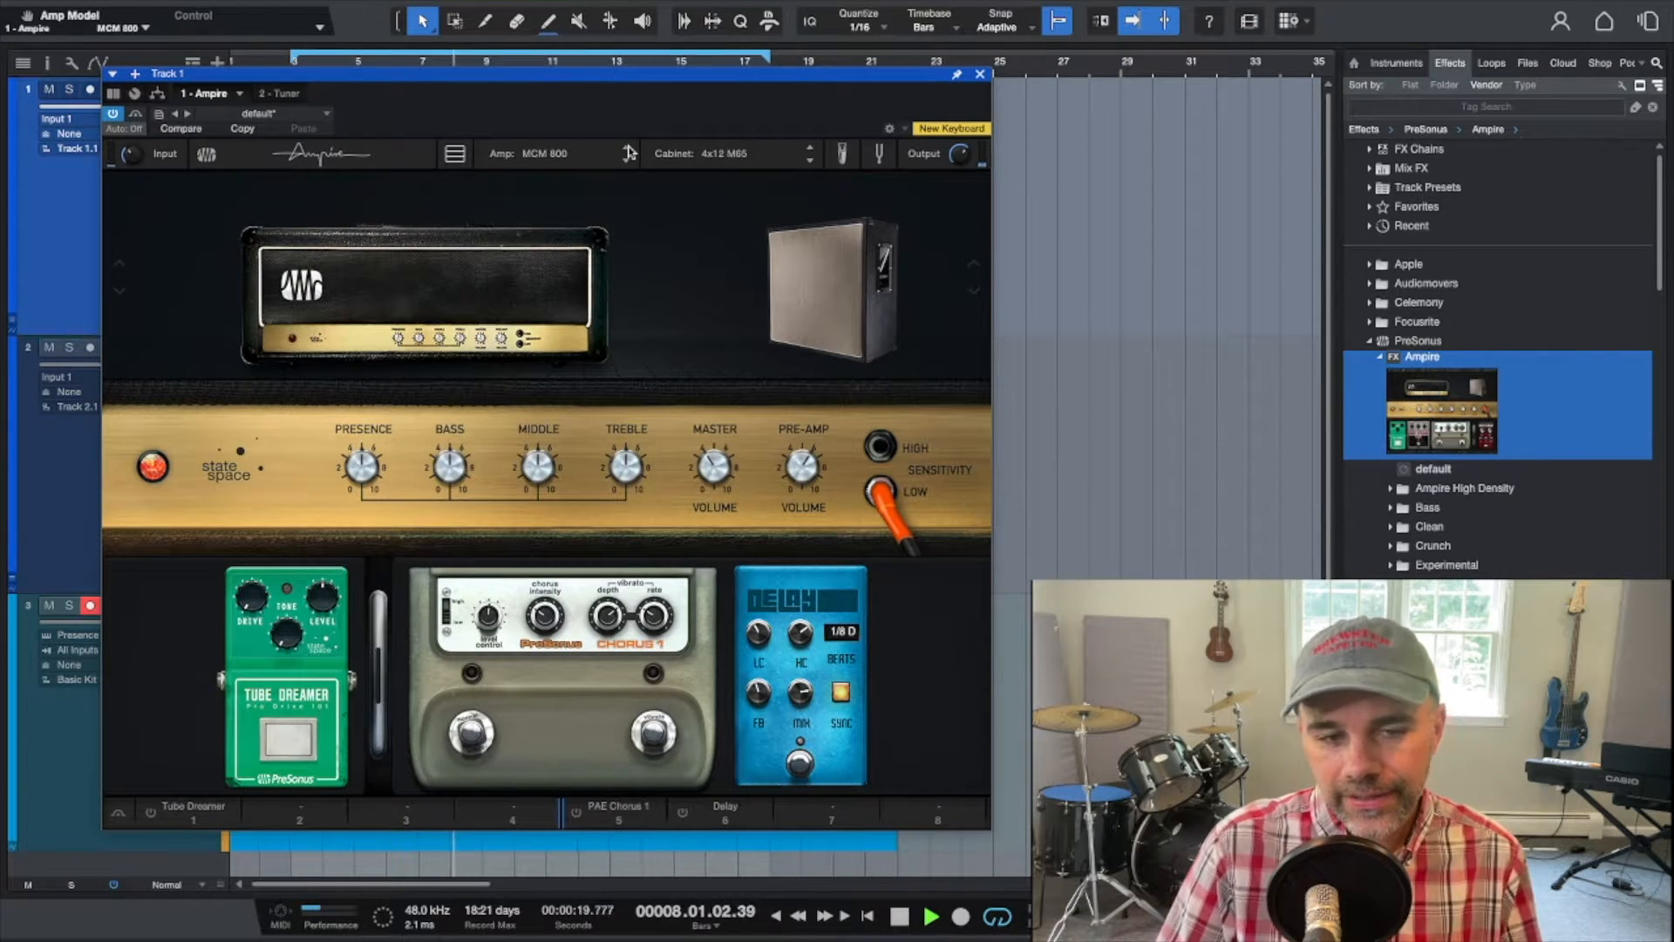
pyautogui.click(626, 153)
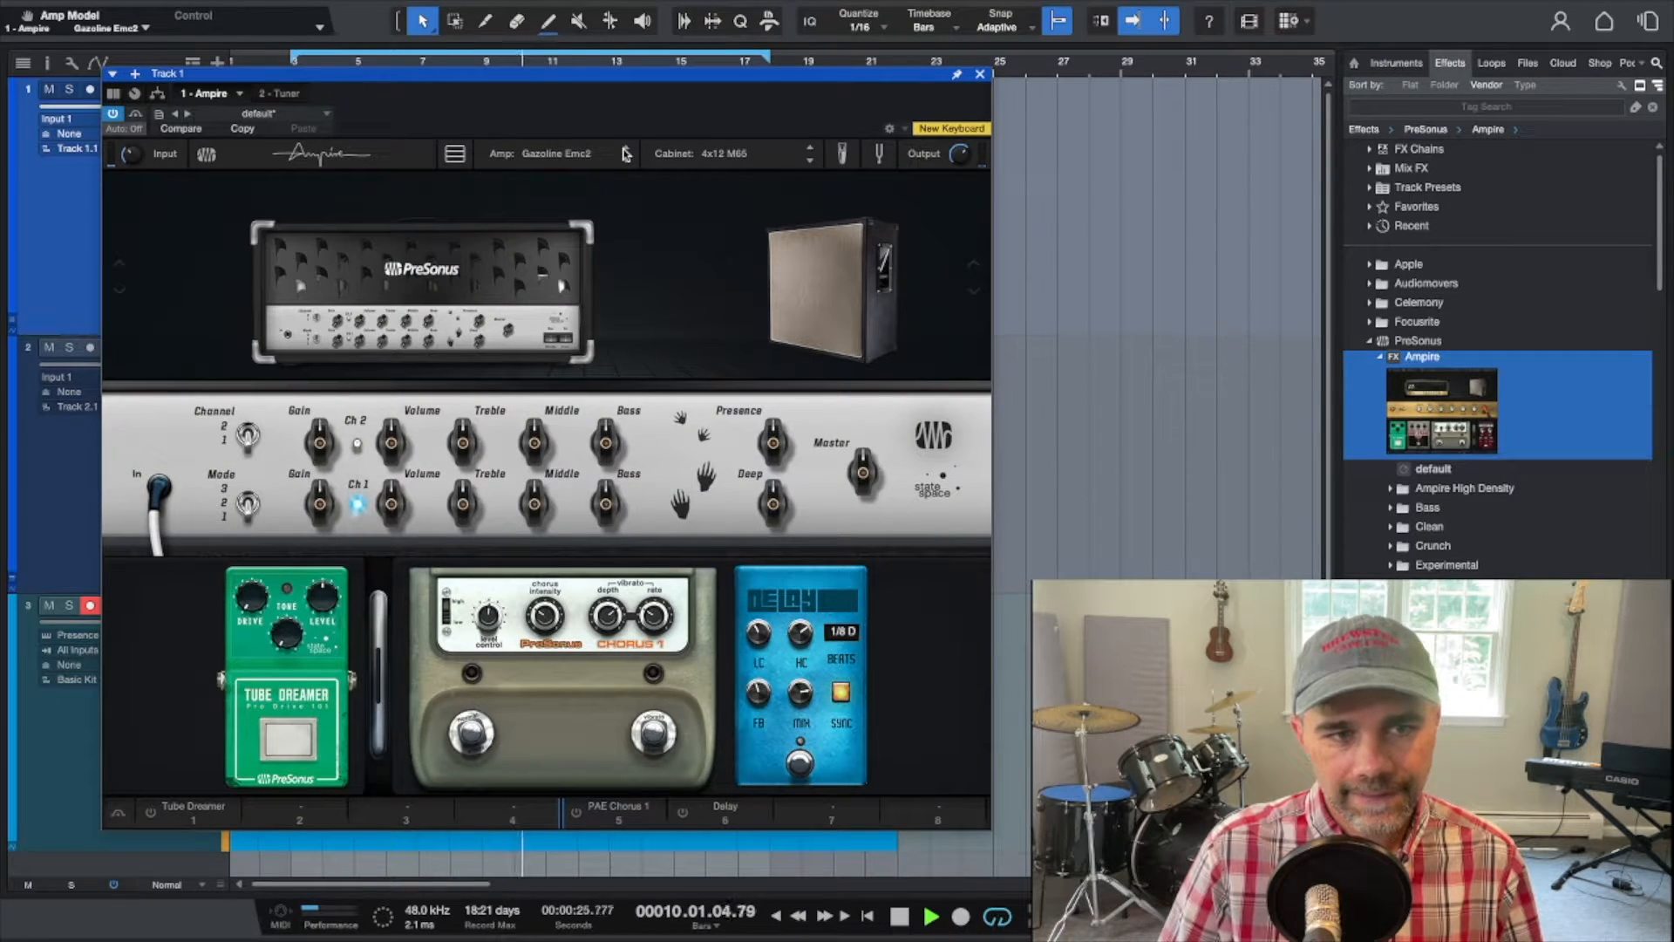
pyautogui.click(626, 153)
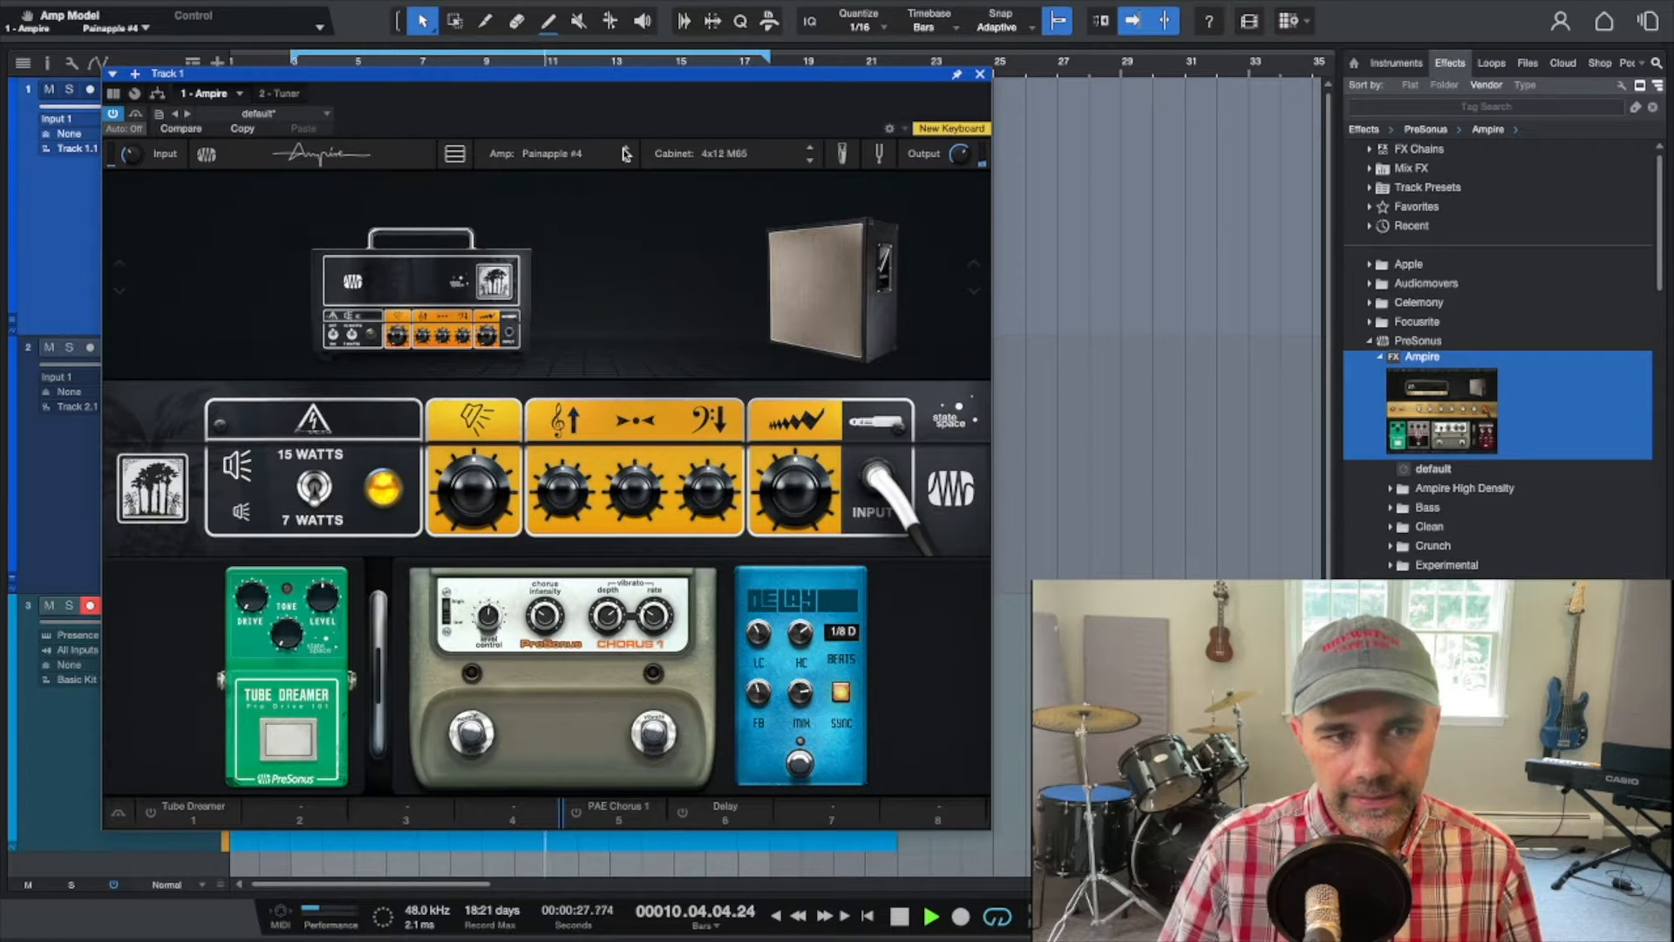
pyautogui.press('space')
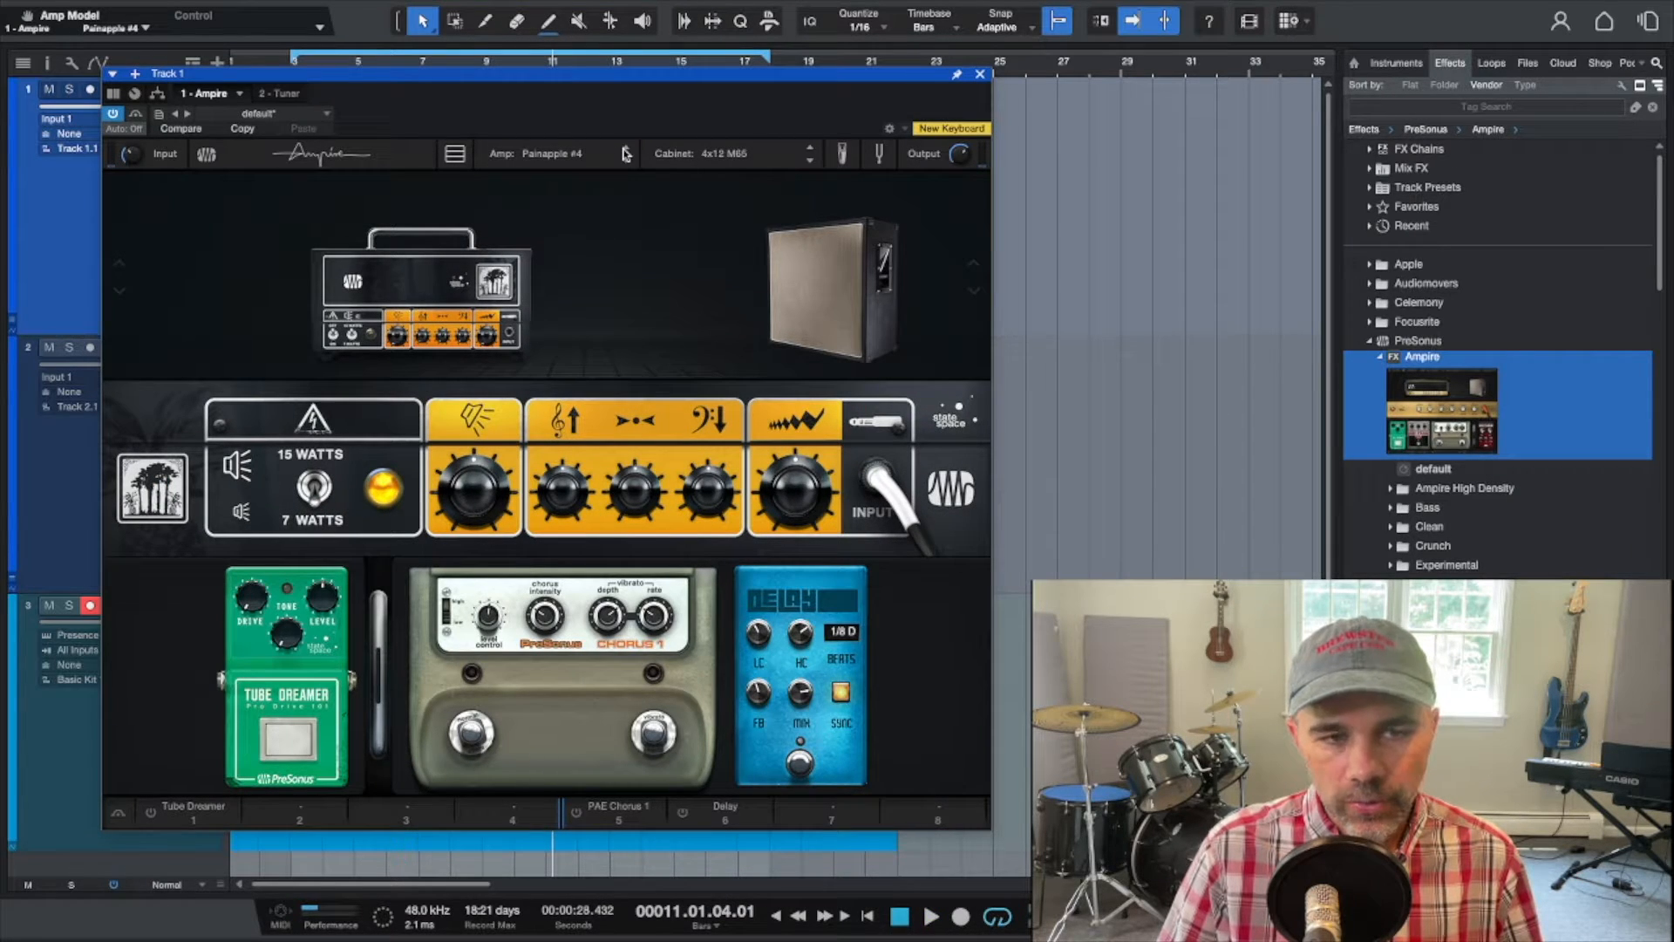
# Cycle the amp model through Metal Machine and Amp STV to Blackface Twin, auditioning the track along the way.
pyautogui.click(626, 153)
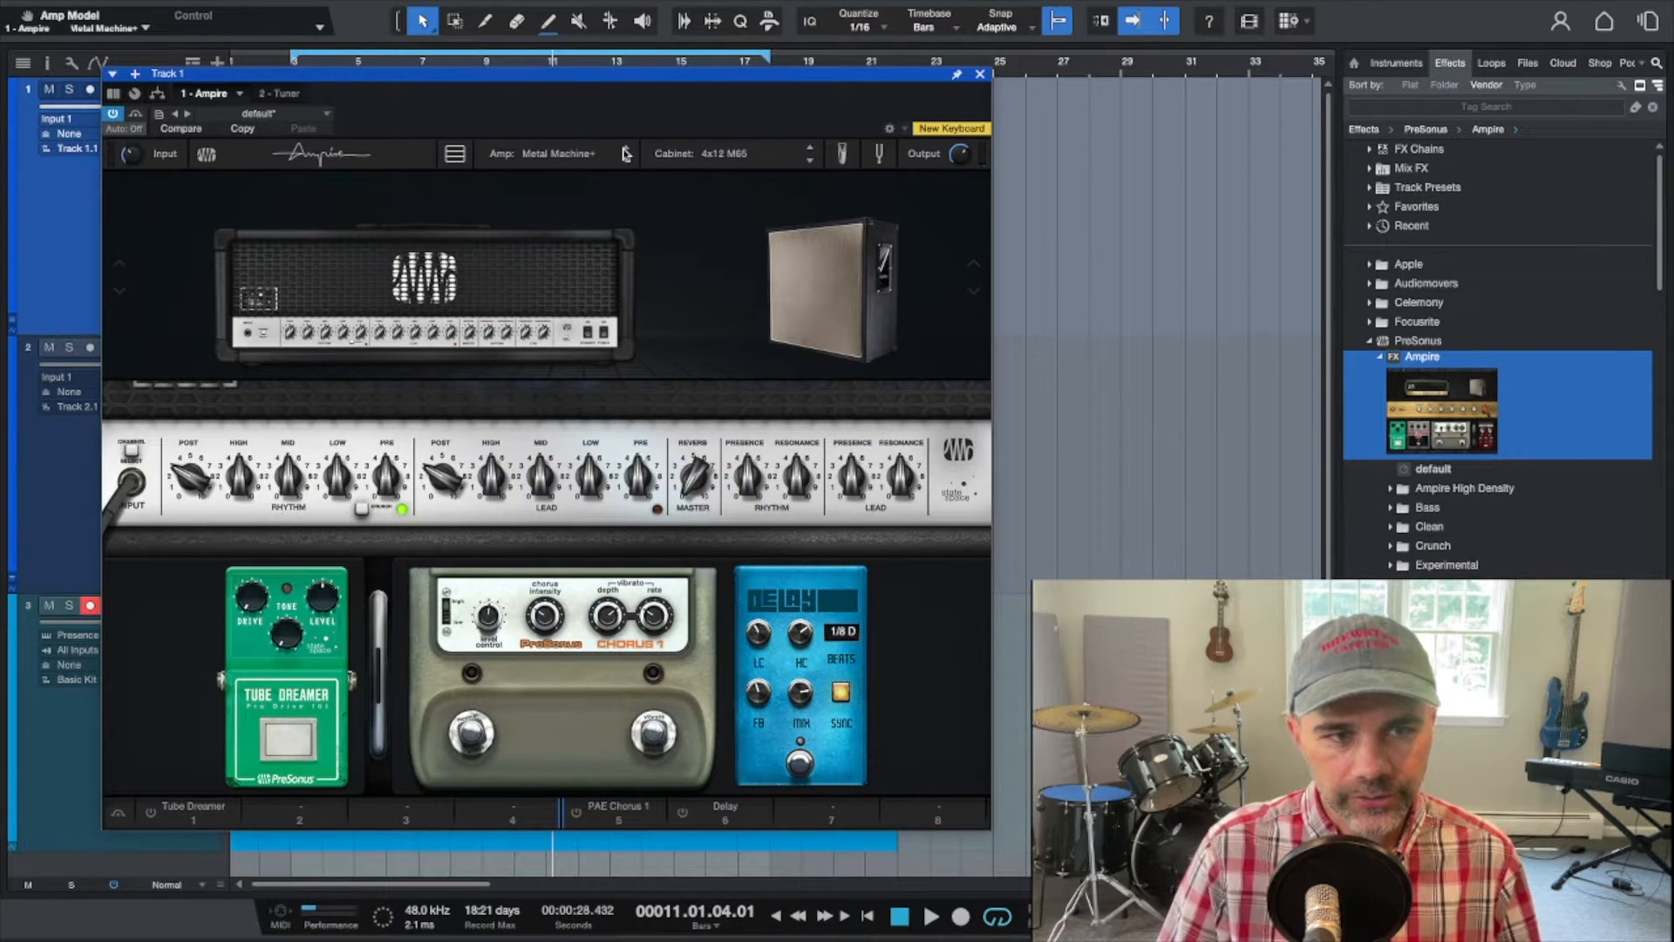
pyautogui.click(626, 154)
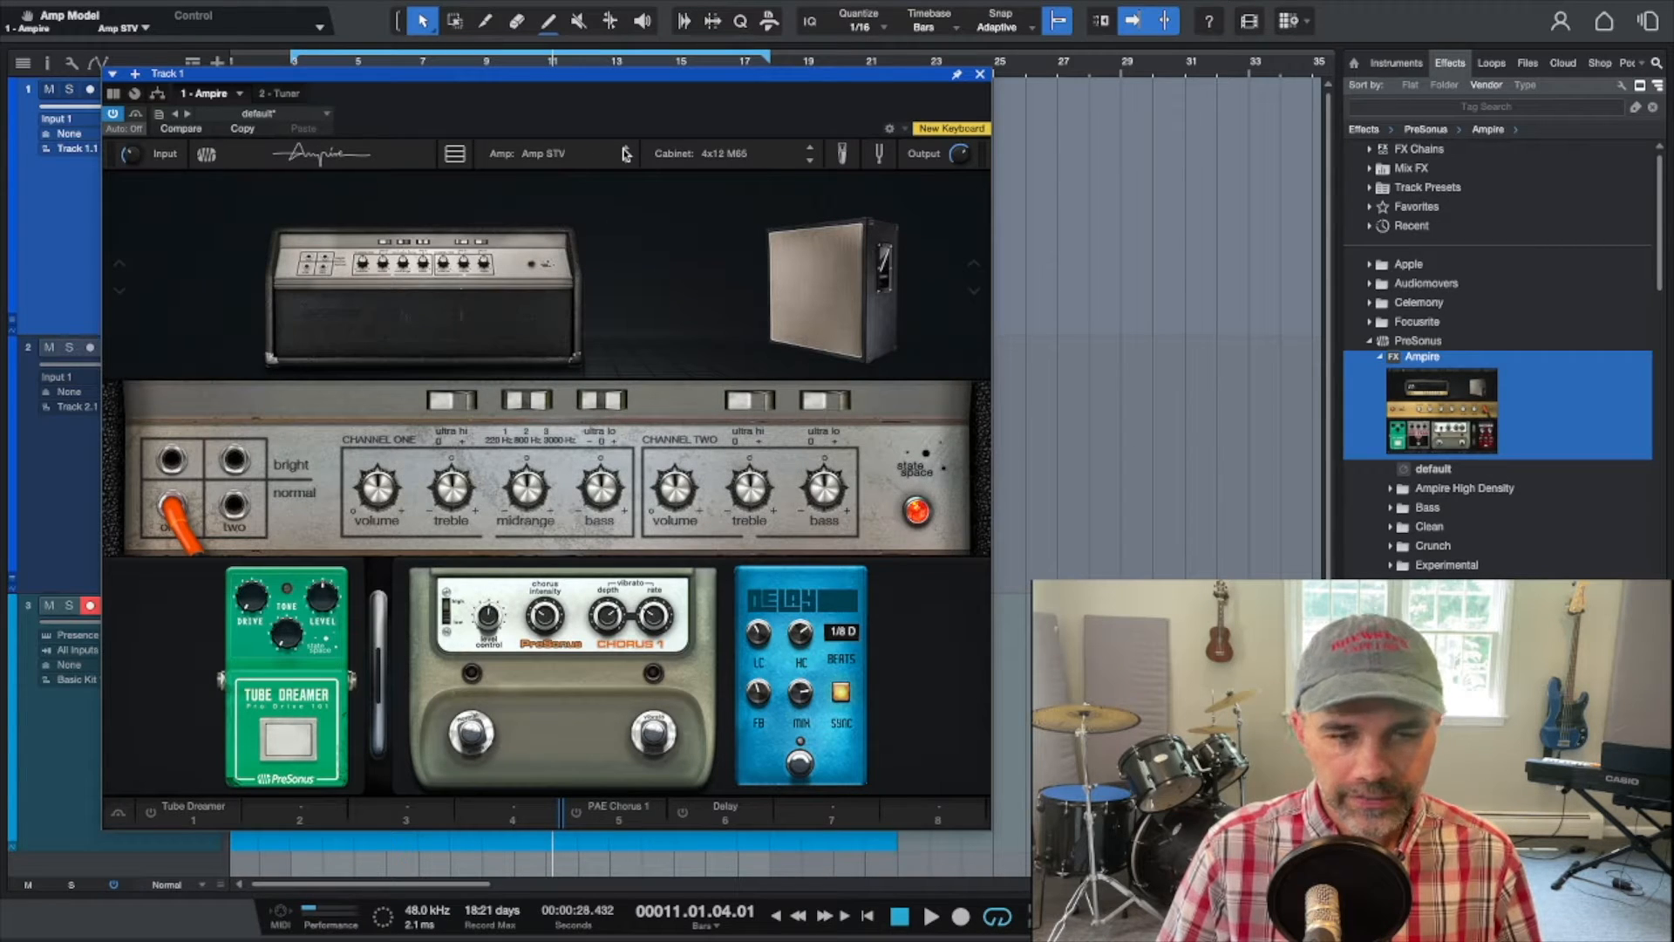
pyautogui.press('space')
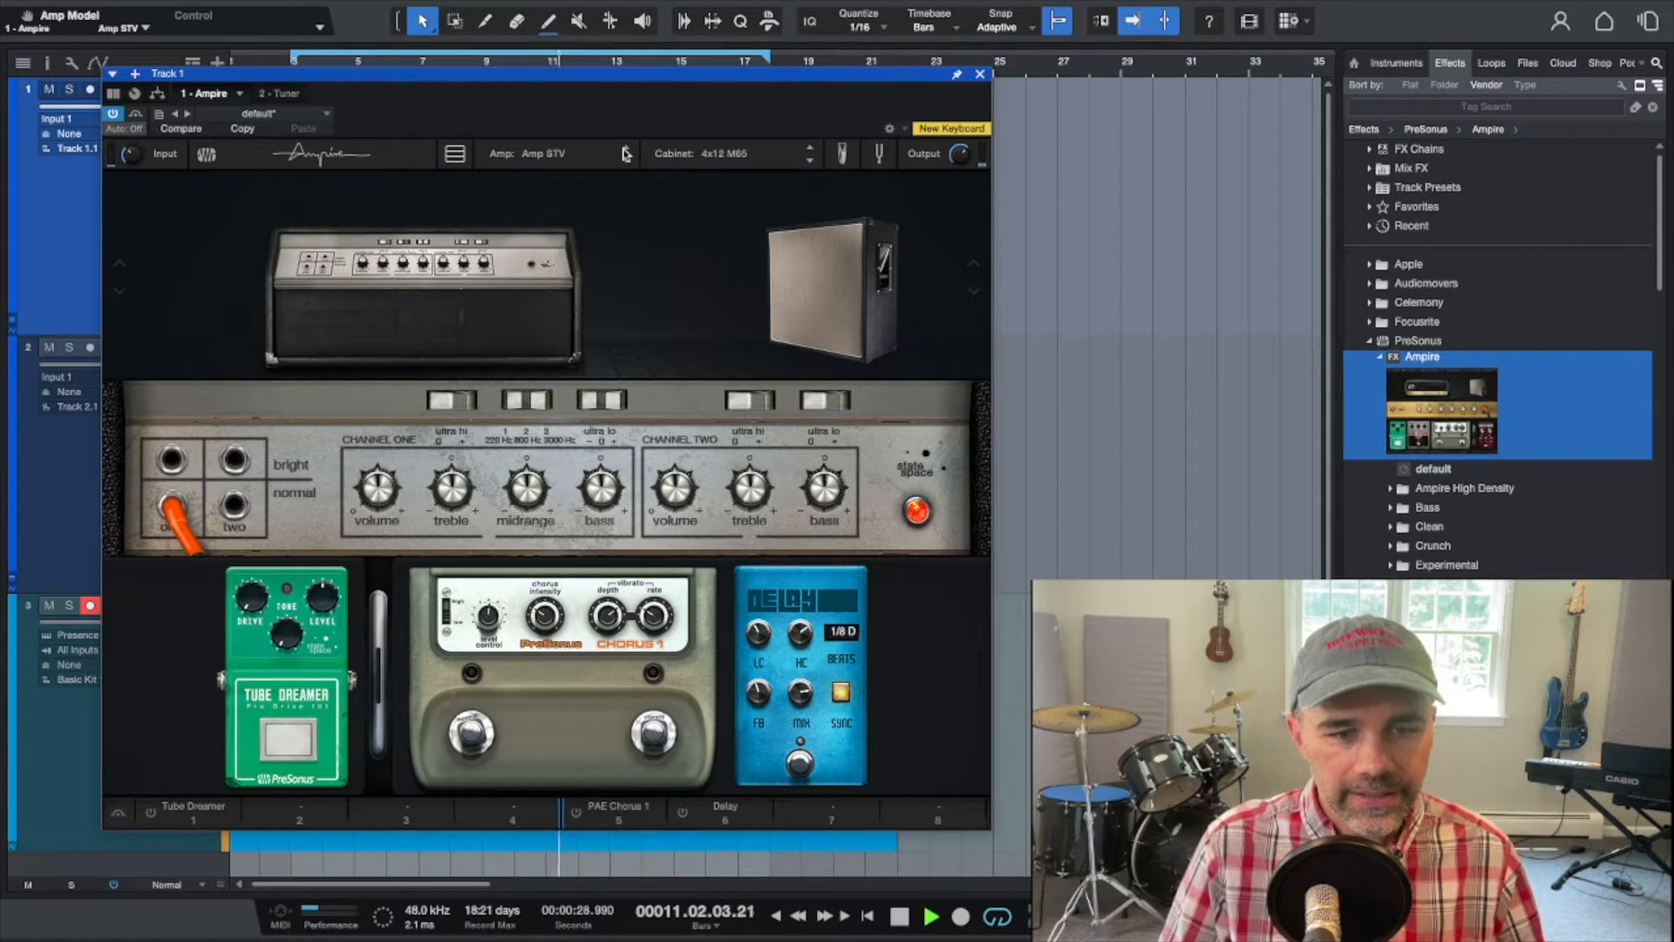
pyautogui.click(626, 154)
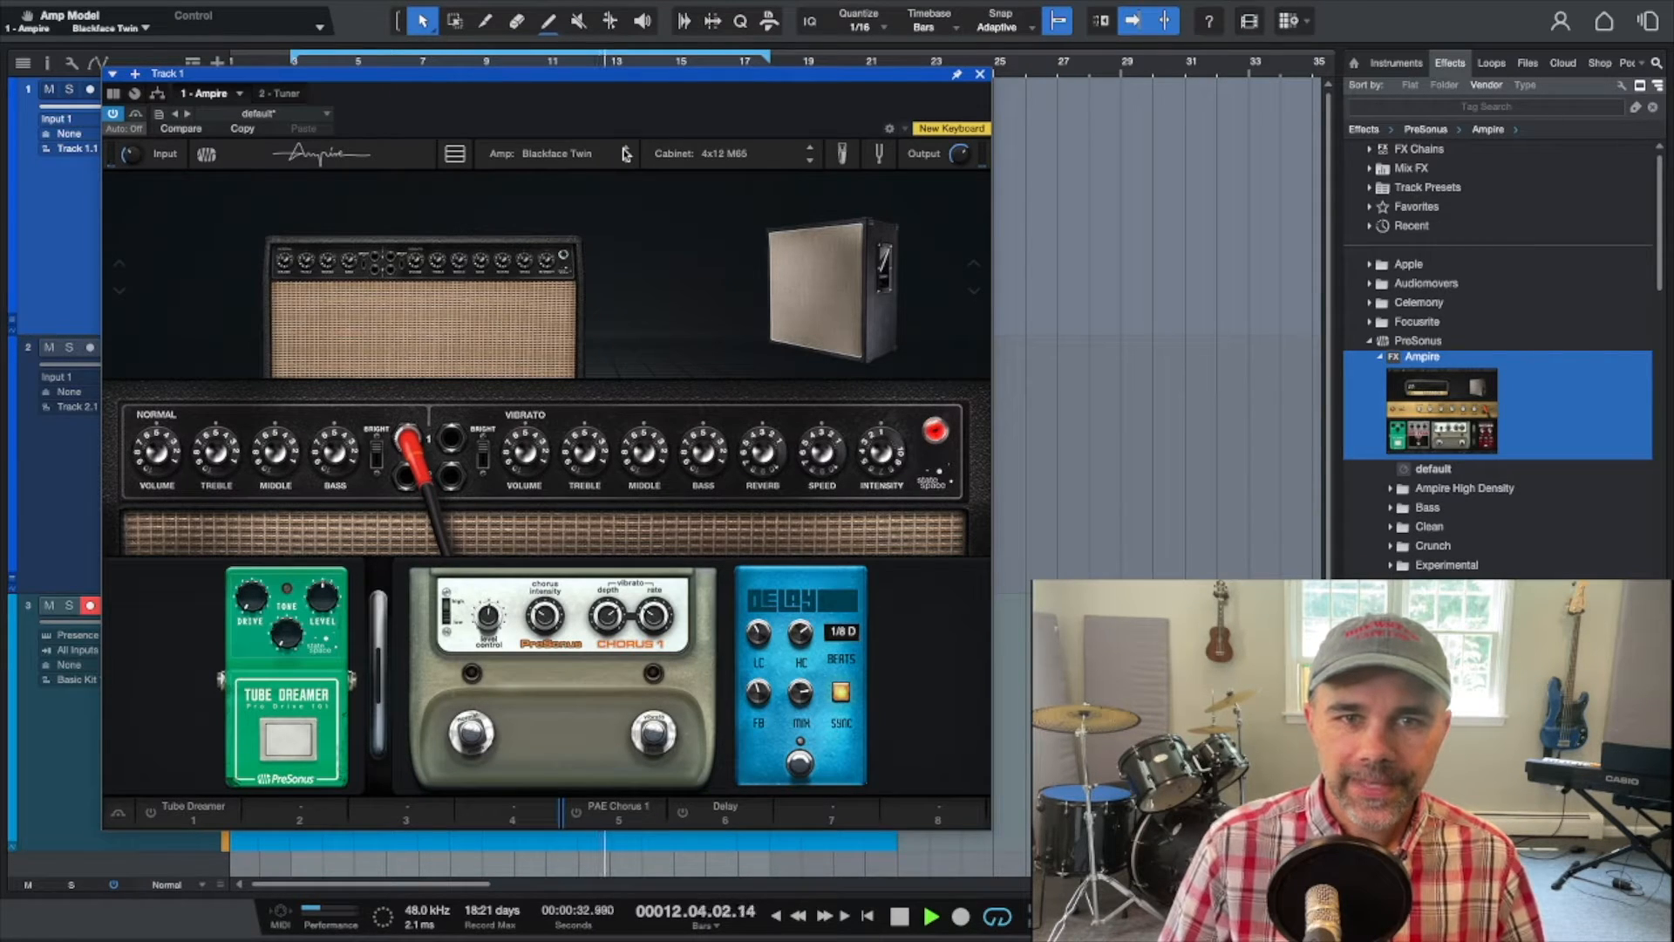
pyautogui.press('space')
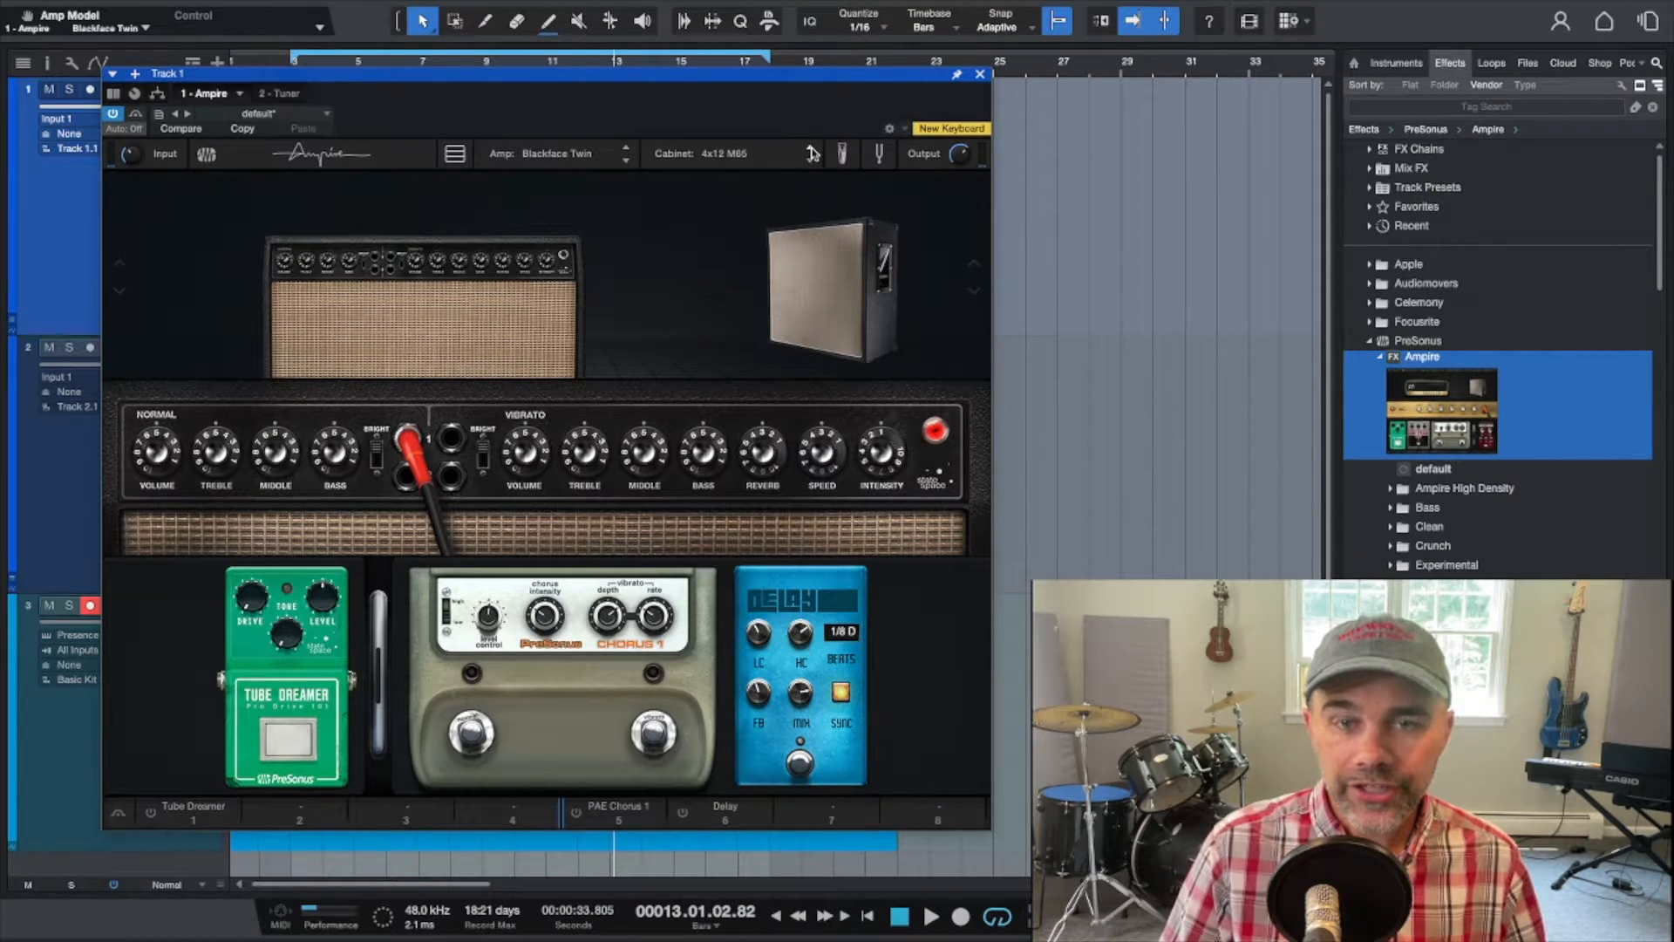
# Change the speaker cabinet to 4x12 Gazoline and listen to a short passage with it.
pyautogui.click(810, 147)
pyautogui.click(812, 153)
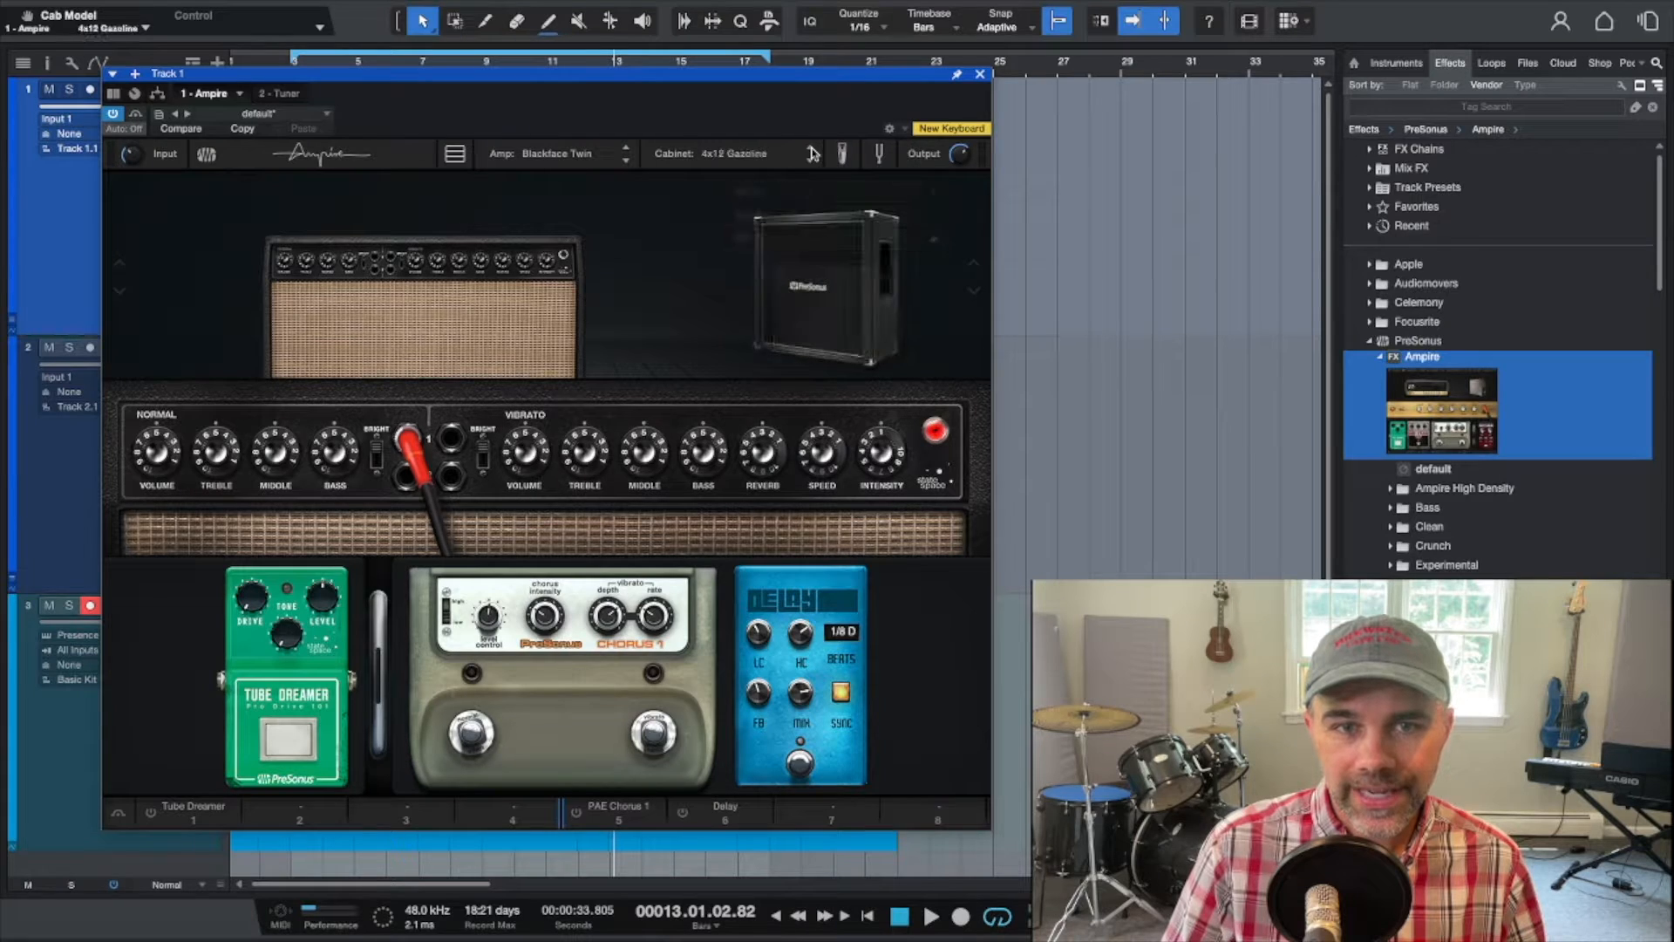
pyautogui.press('space')
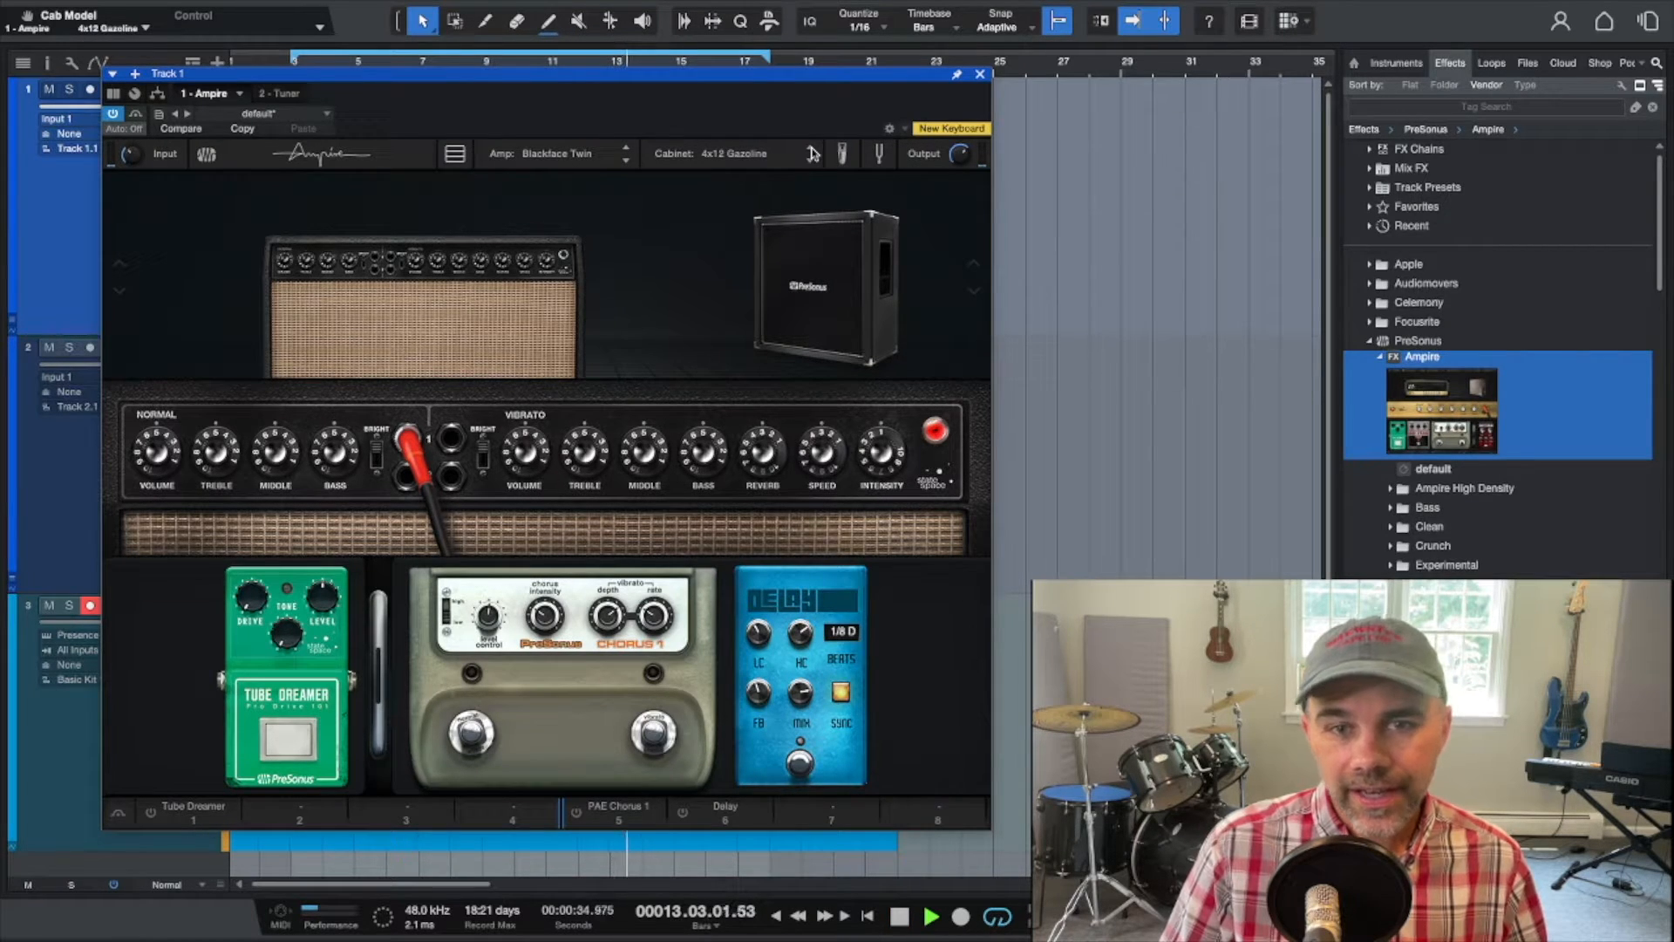
pyautogui.press('space')
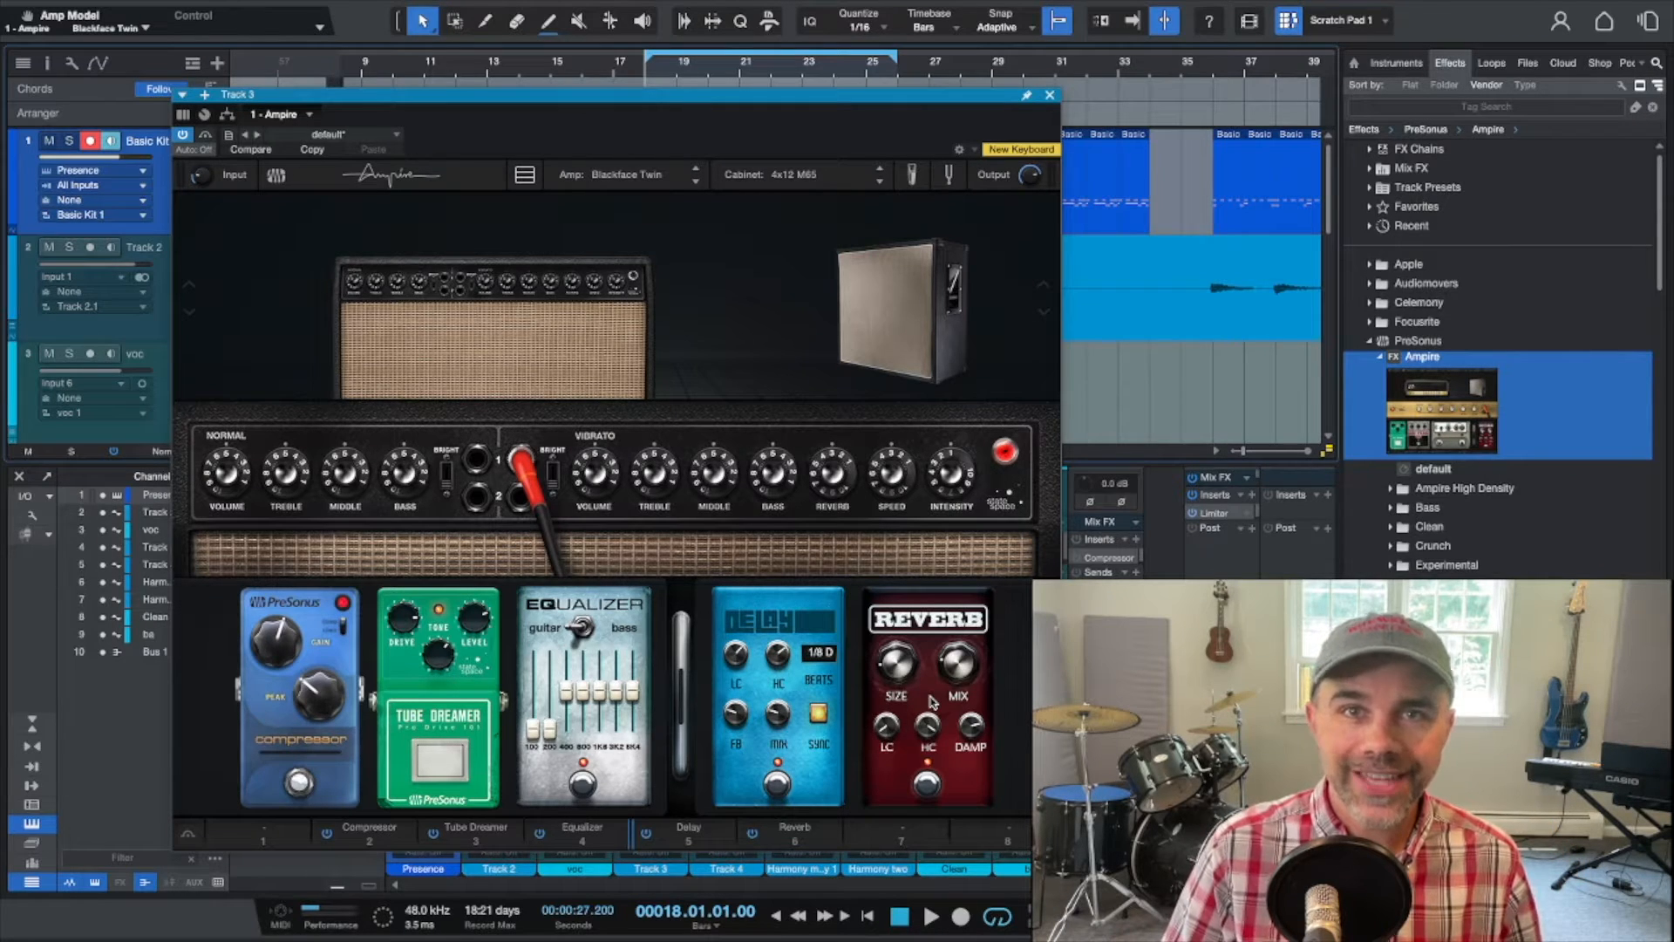
# Play Track 3 with the current amp, compare it with the VC30, and settle on the MCM 800 amp model.
pyautogui.press('space')
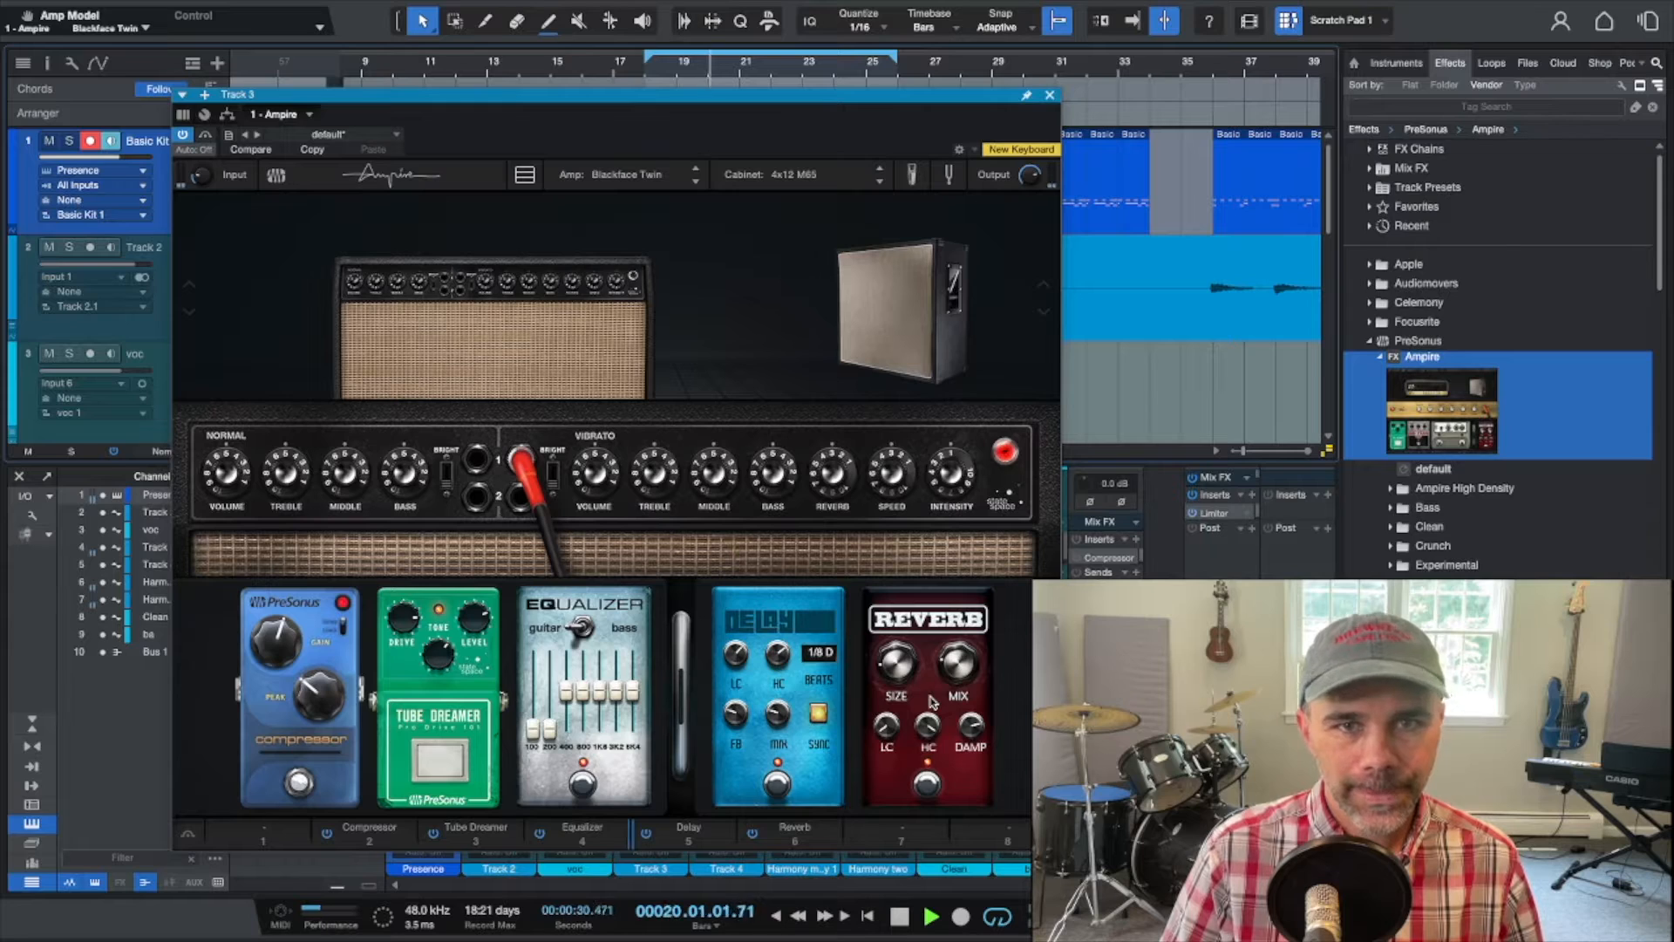
pyautogui.press('space')
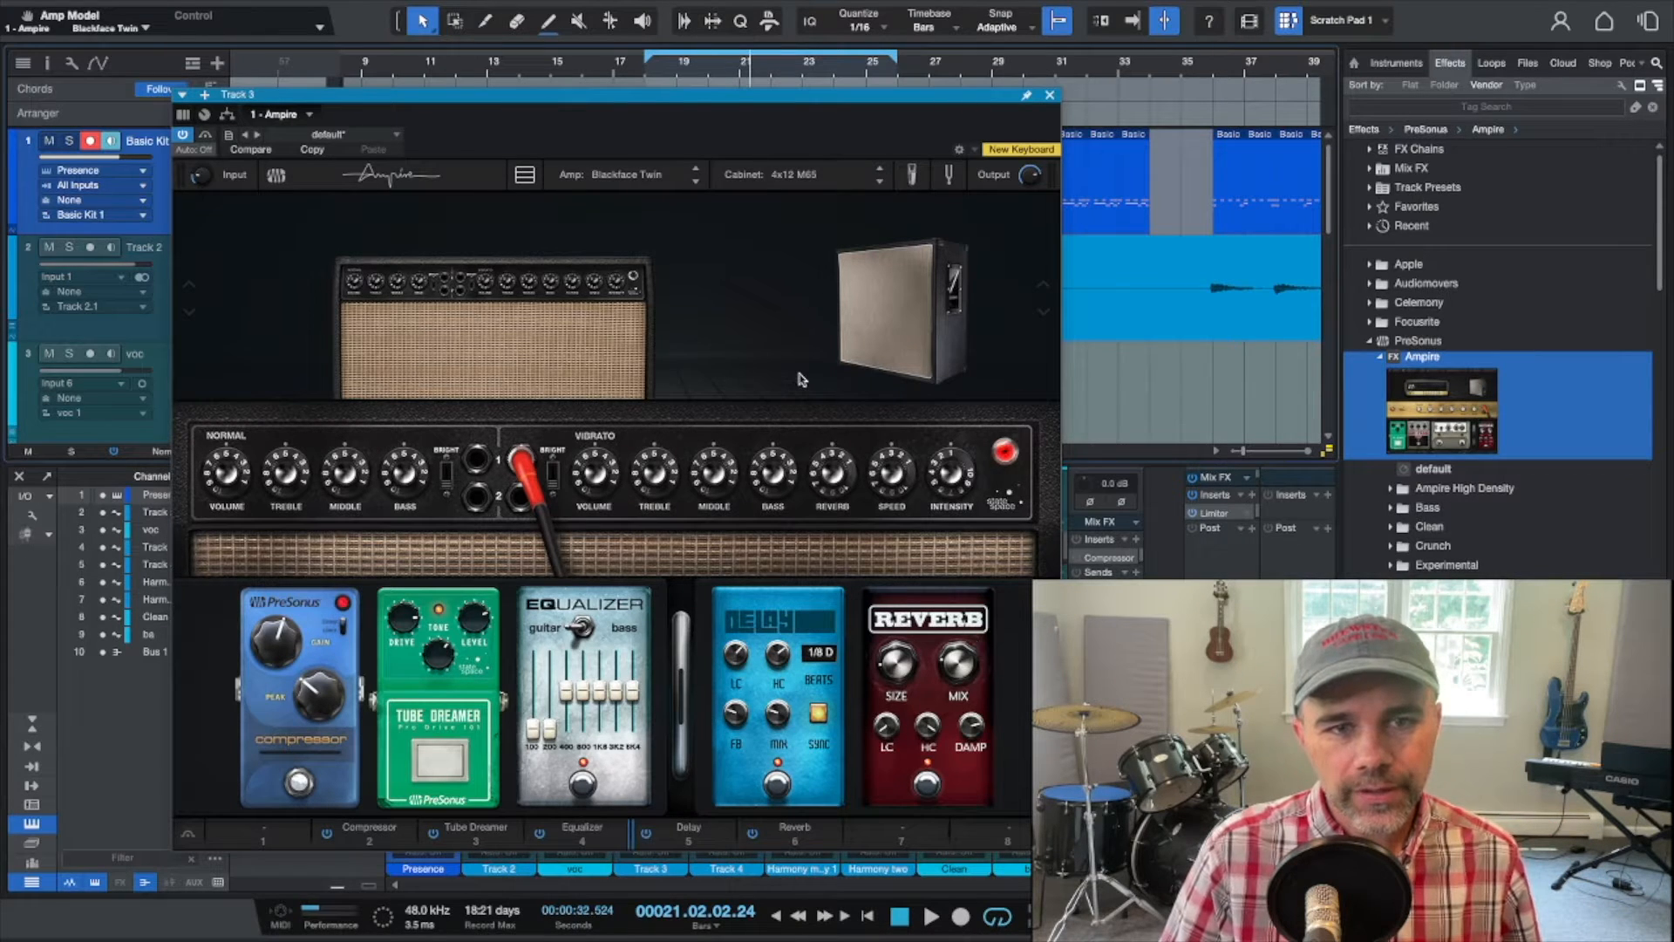
pyautogui.click(696, 168)
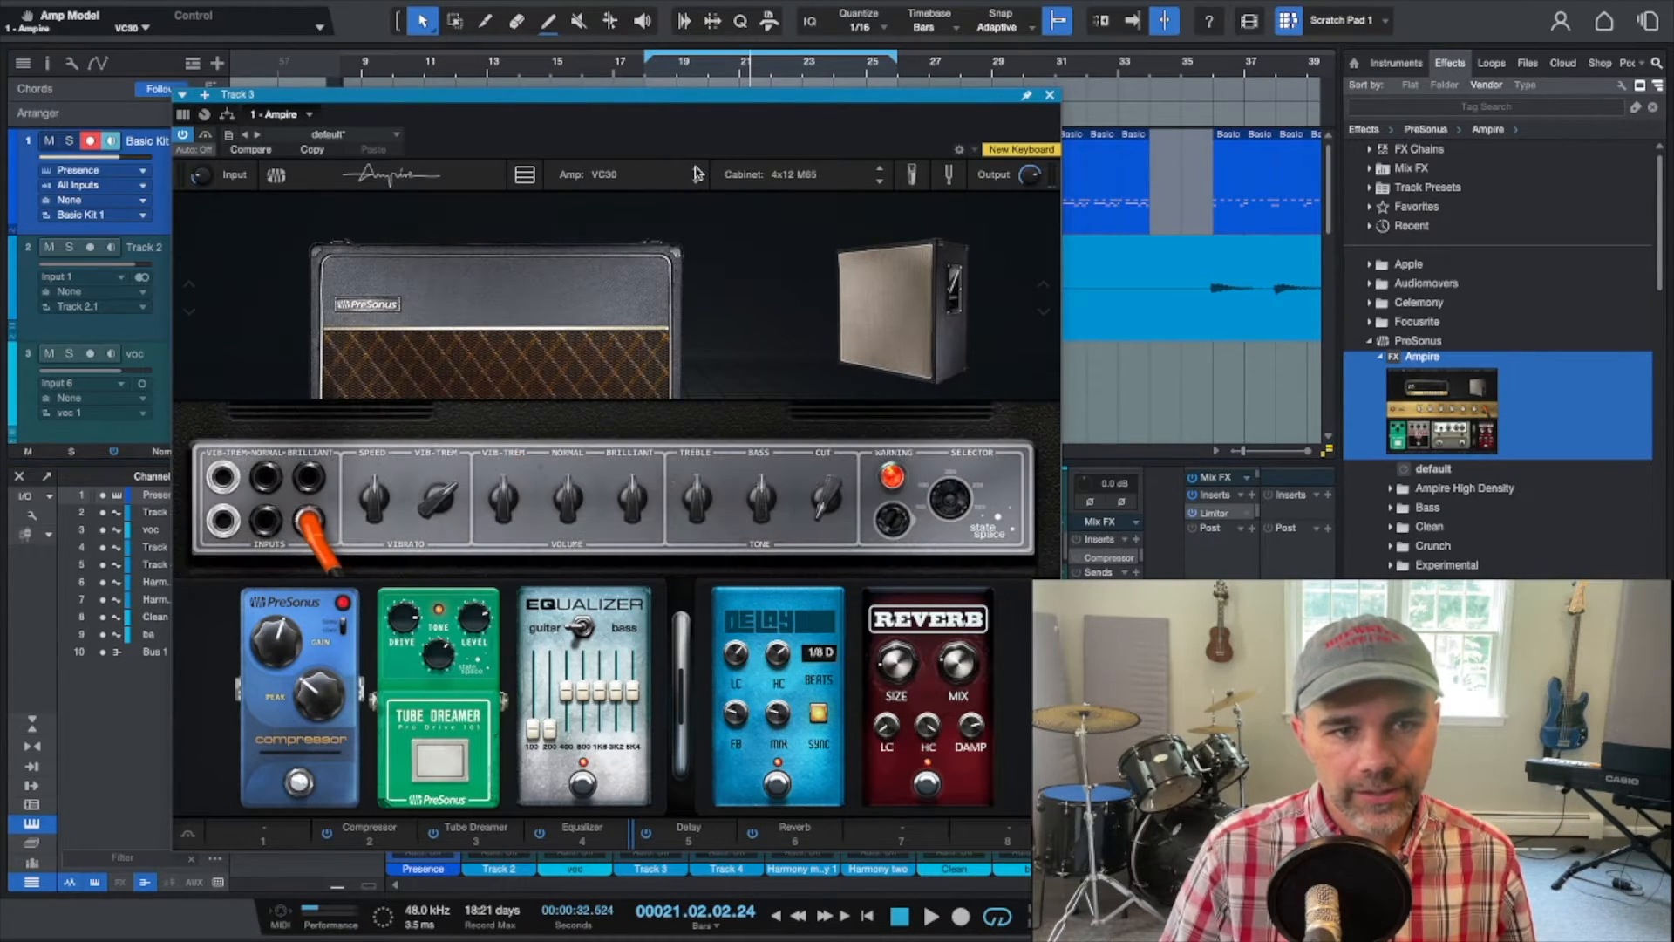
pyautogui.press('space')
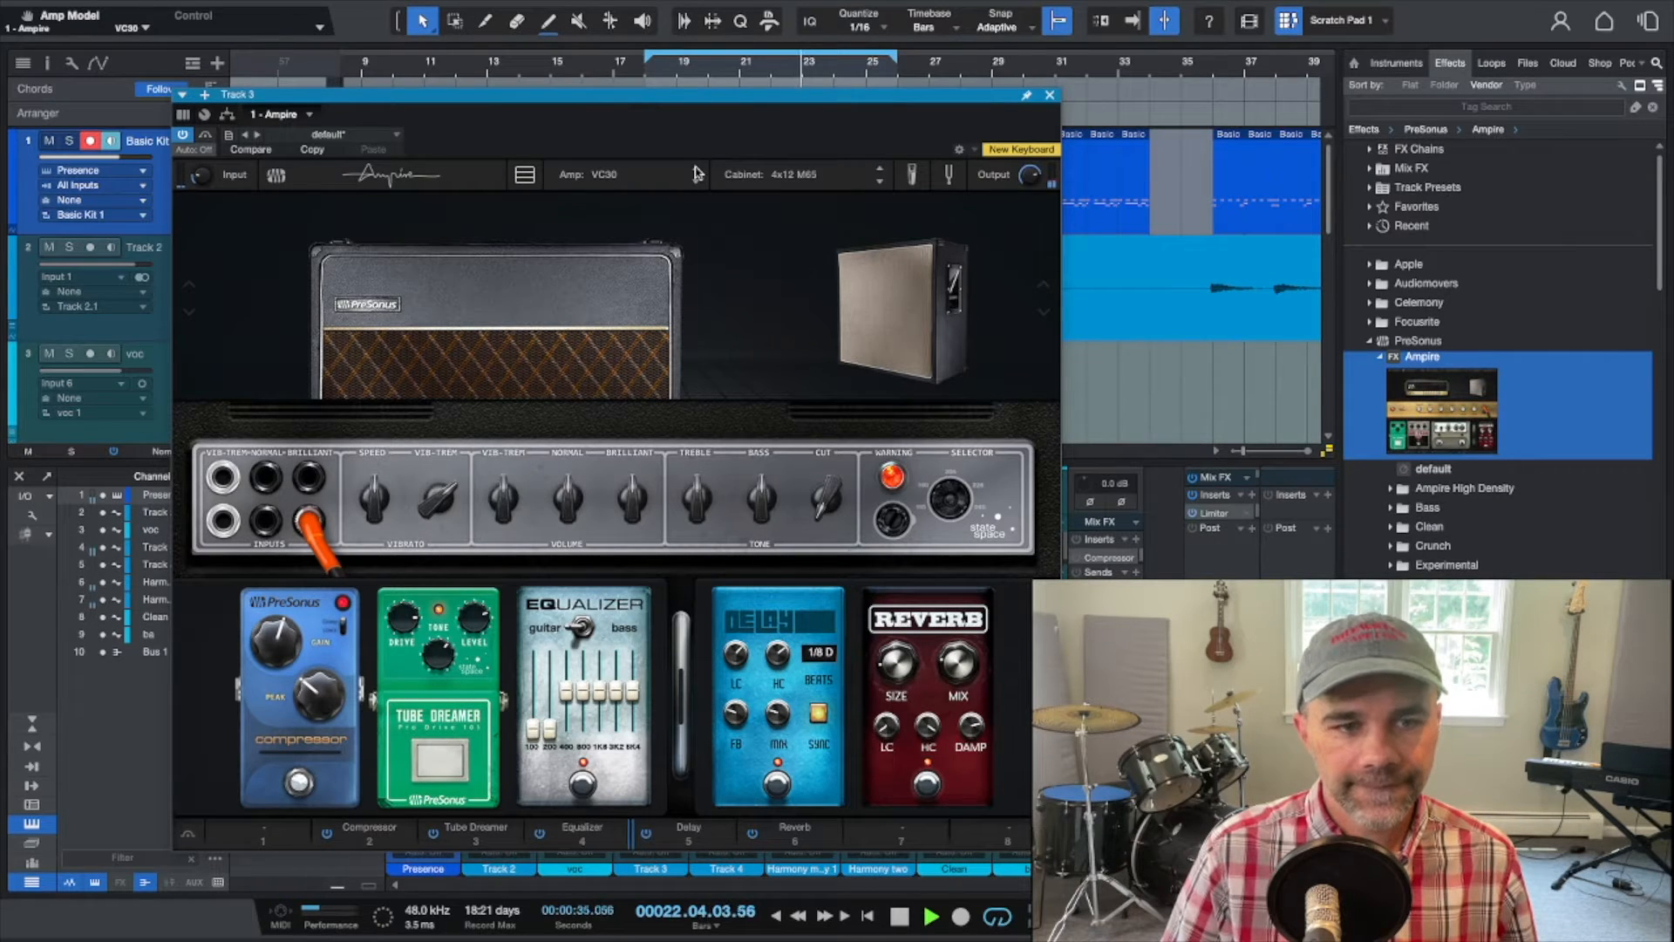
pyautogui.click(695, 171)
pyautogui.click(697, 171)
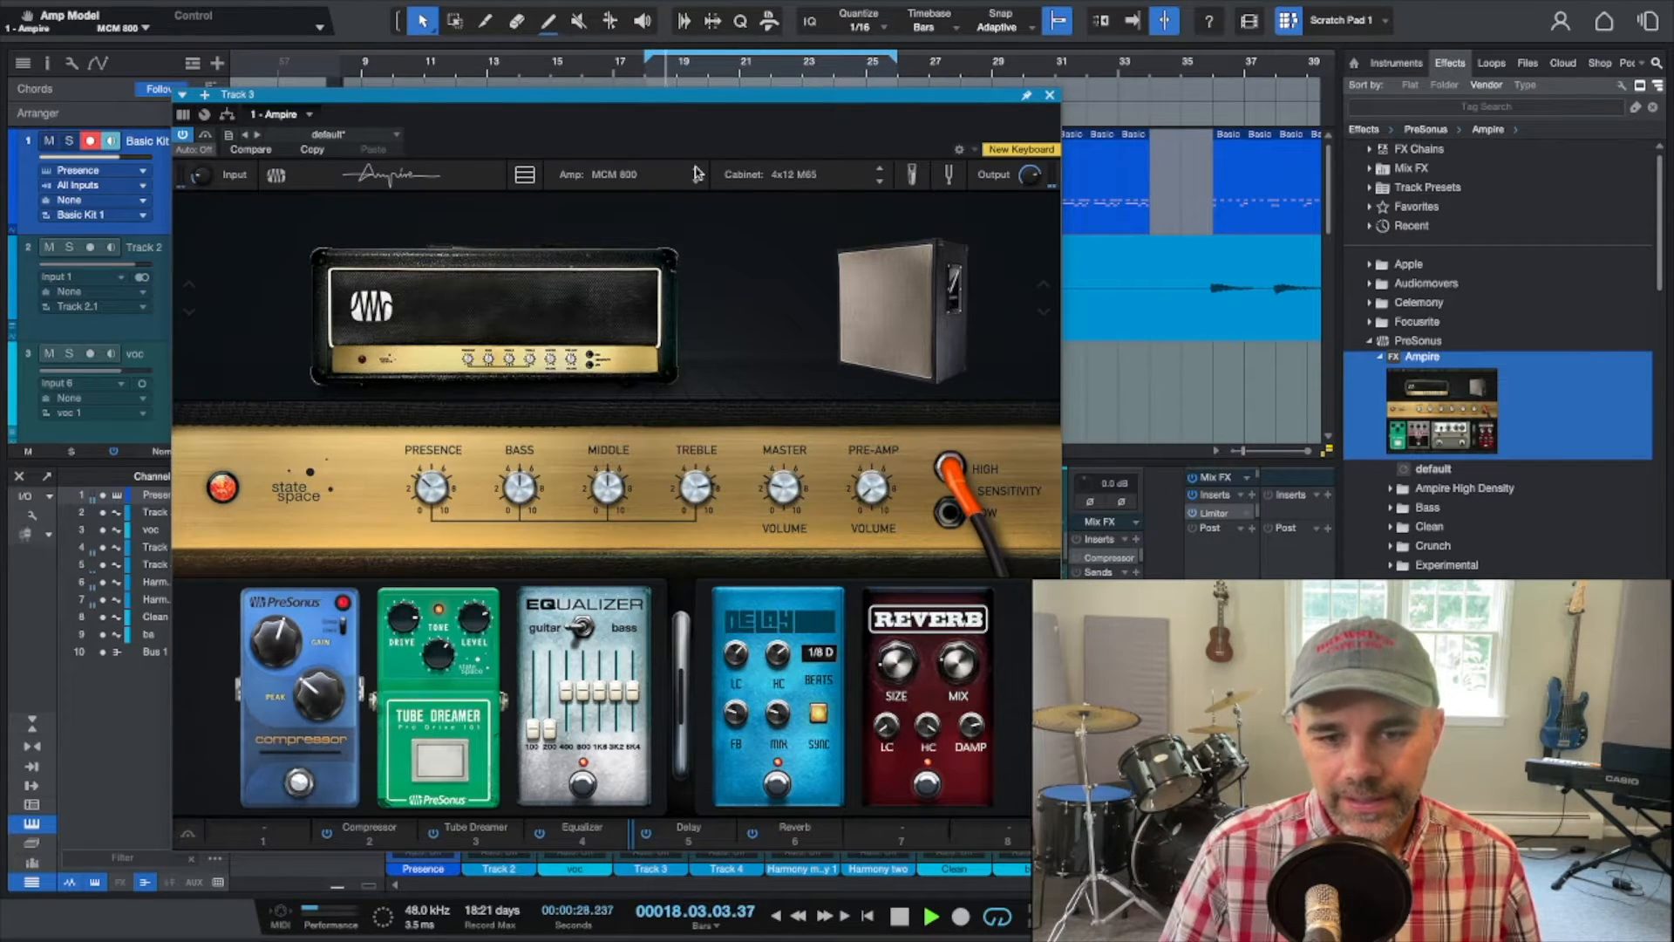
pyautogui.press('space')
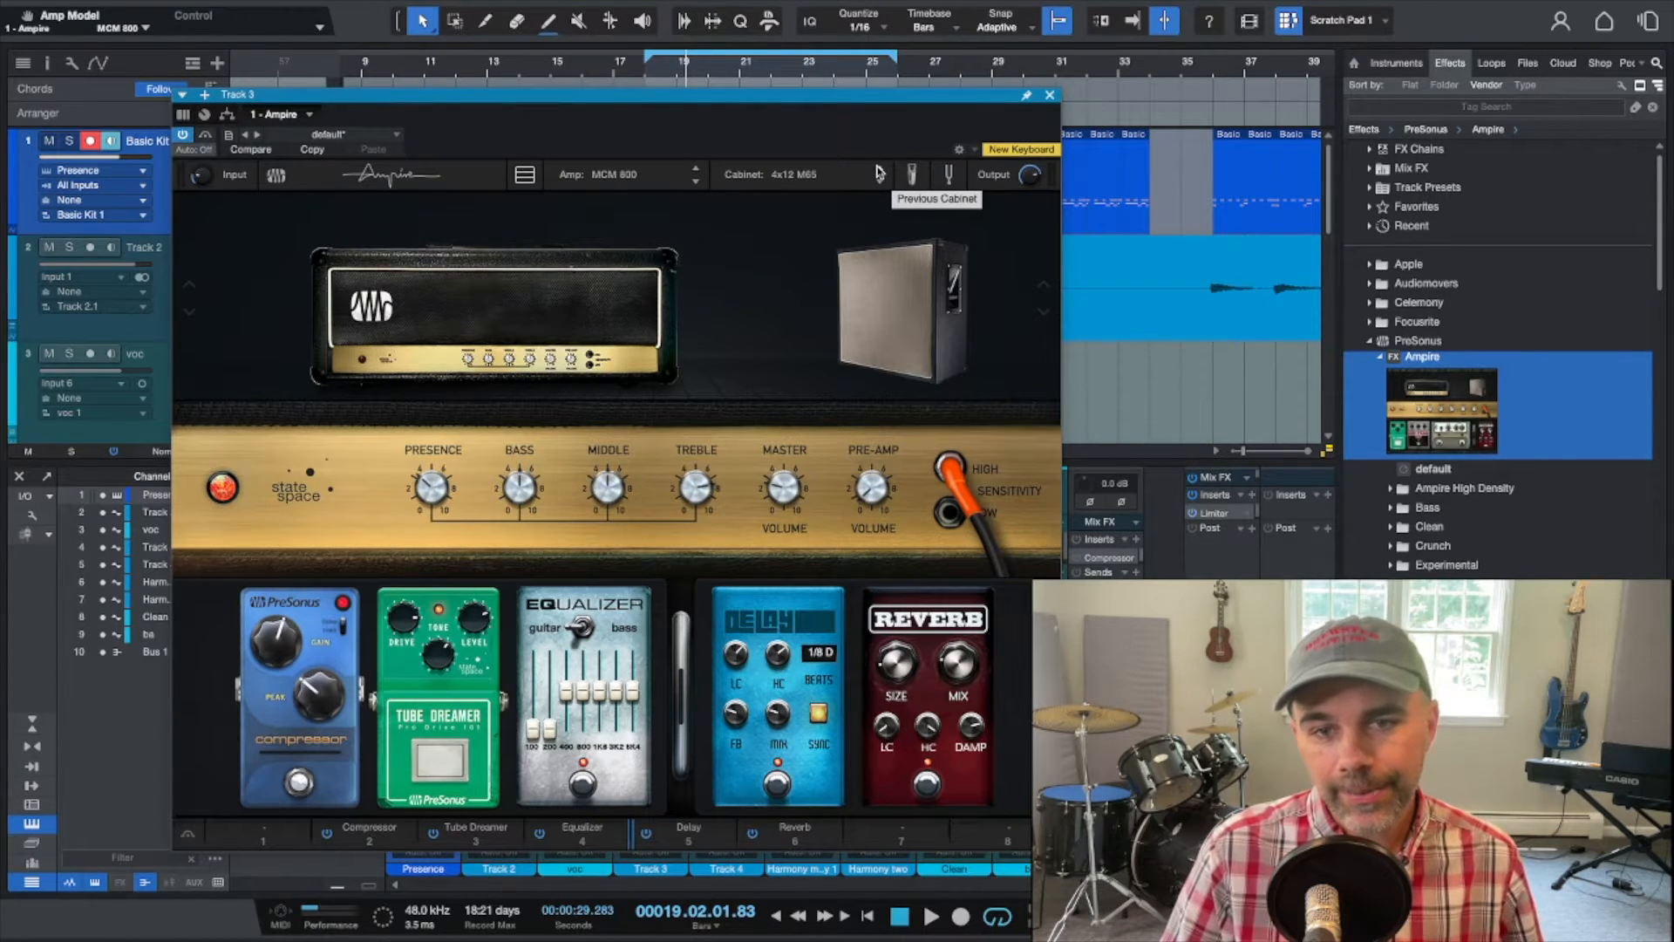
# Cycle Track 3's cabinet through 4x12 Gazoline, 1x12 Metal Machine and 8x10 Bass during playback, ending on 2x10 Bass.
pyautogui.press('space')
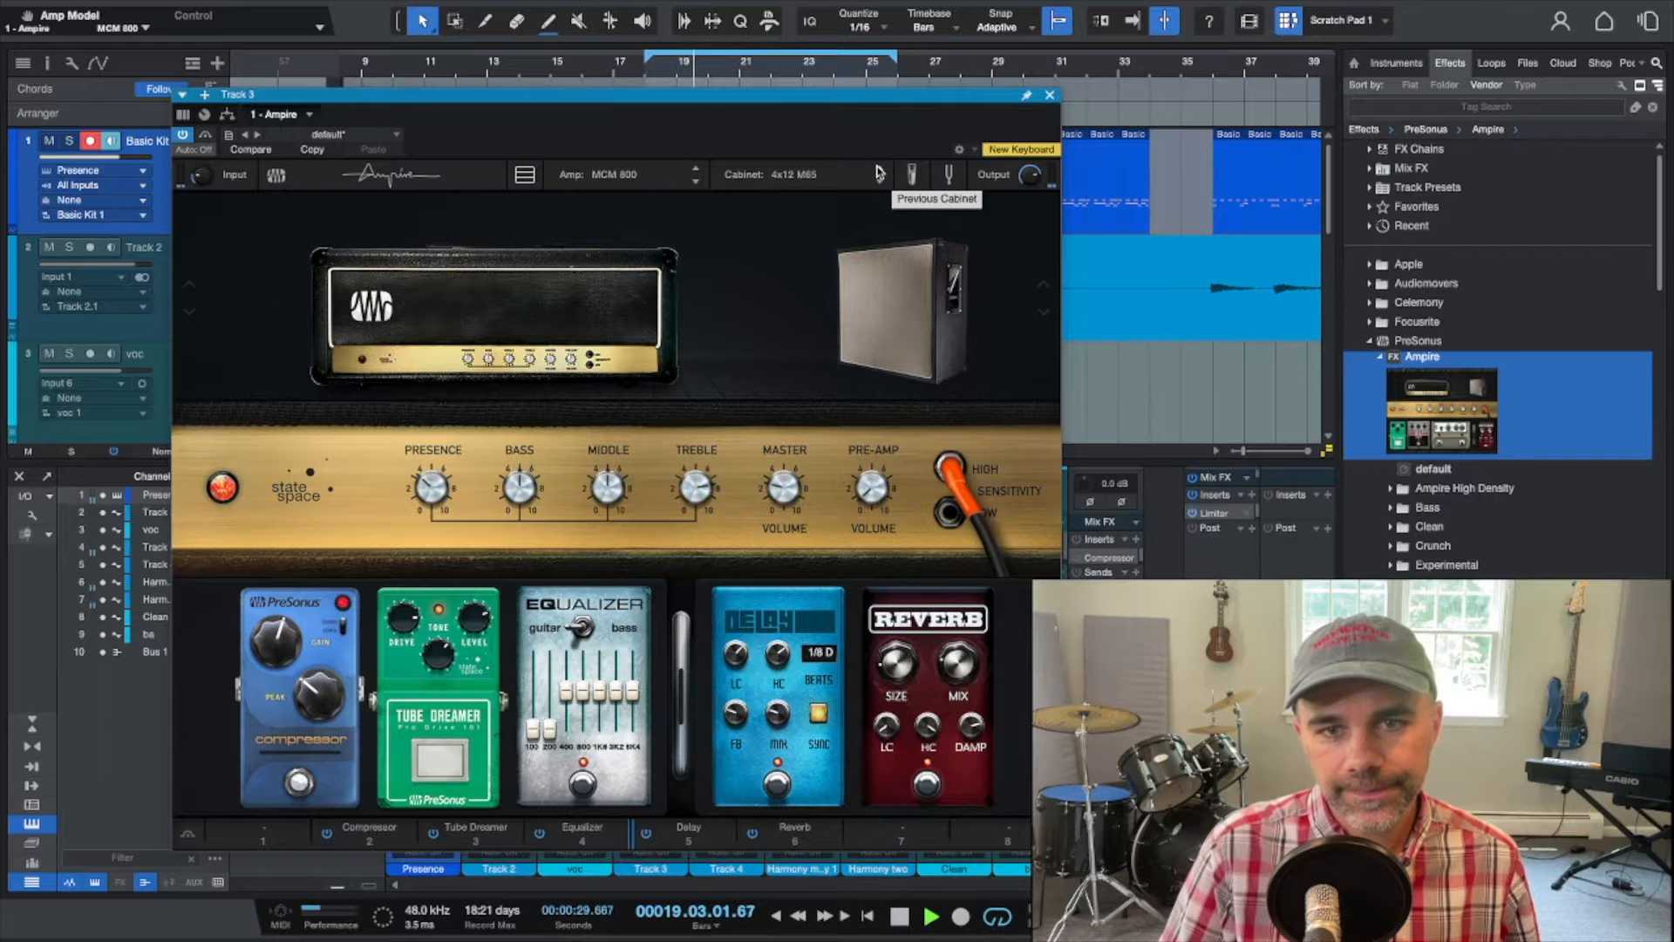
pyautogui.click(877, 174)
pyautogui.click(877, 173)
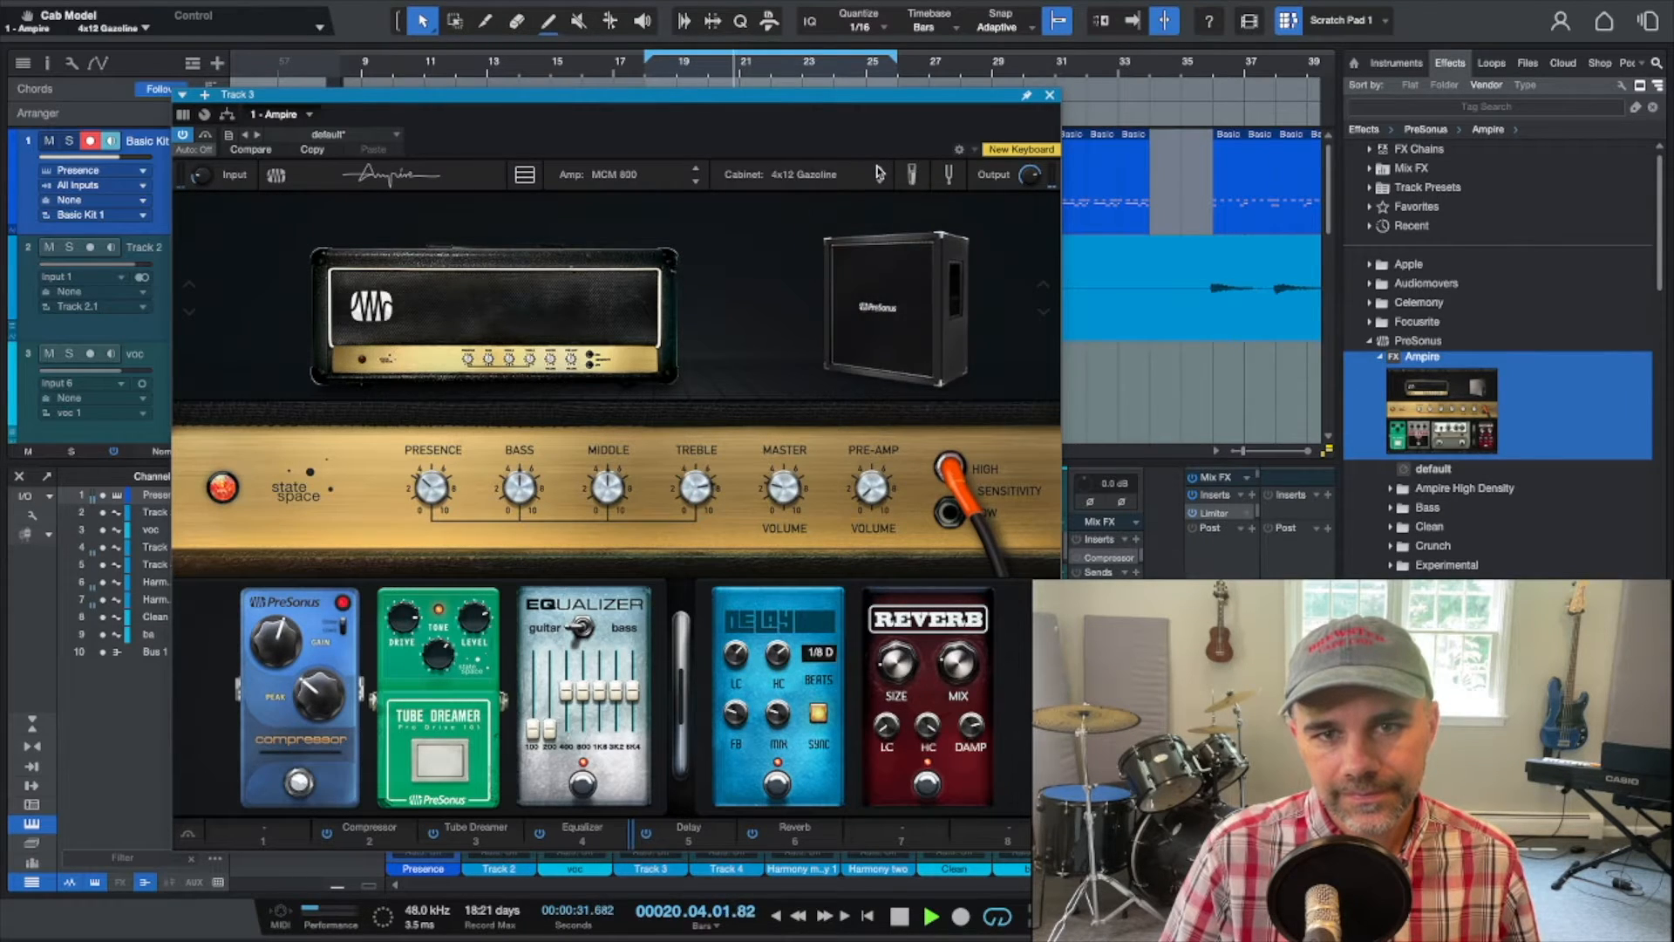
pyautogui.click(878, 174)
pyautogui.click(878, 173)
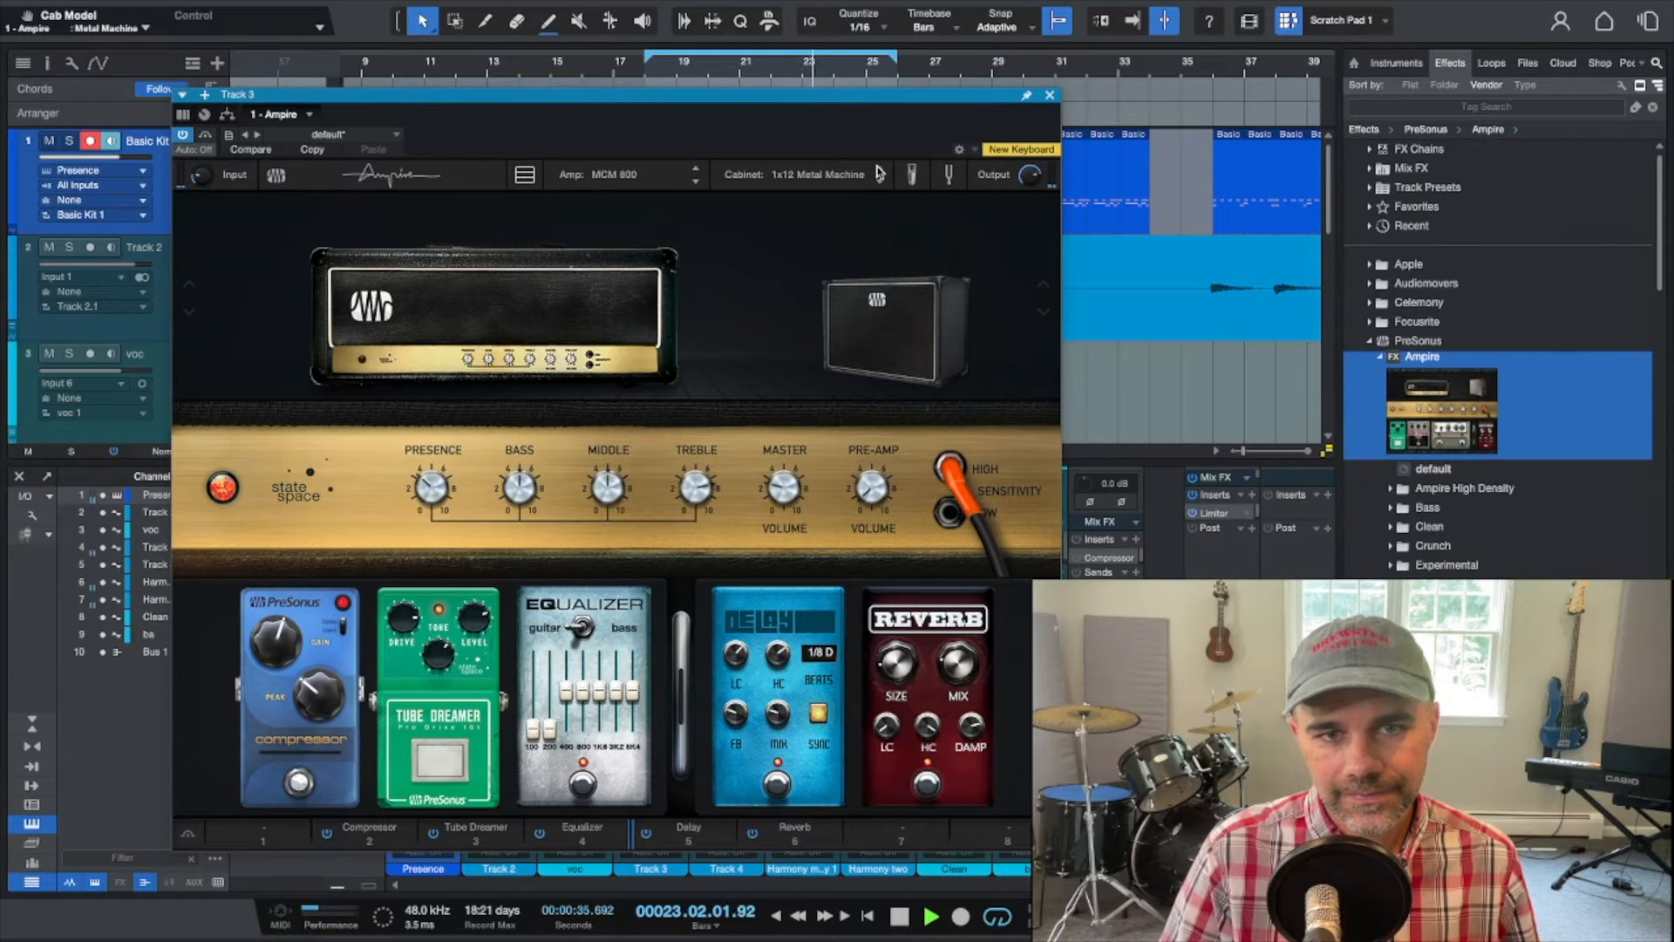
pyautogui.click(878, 174)
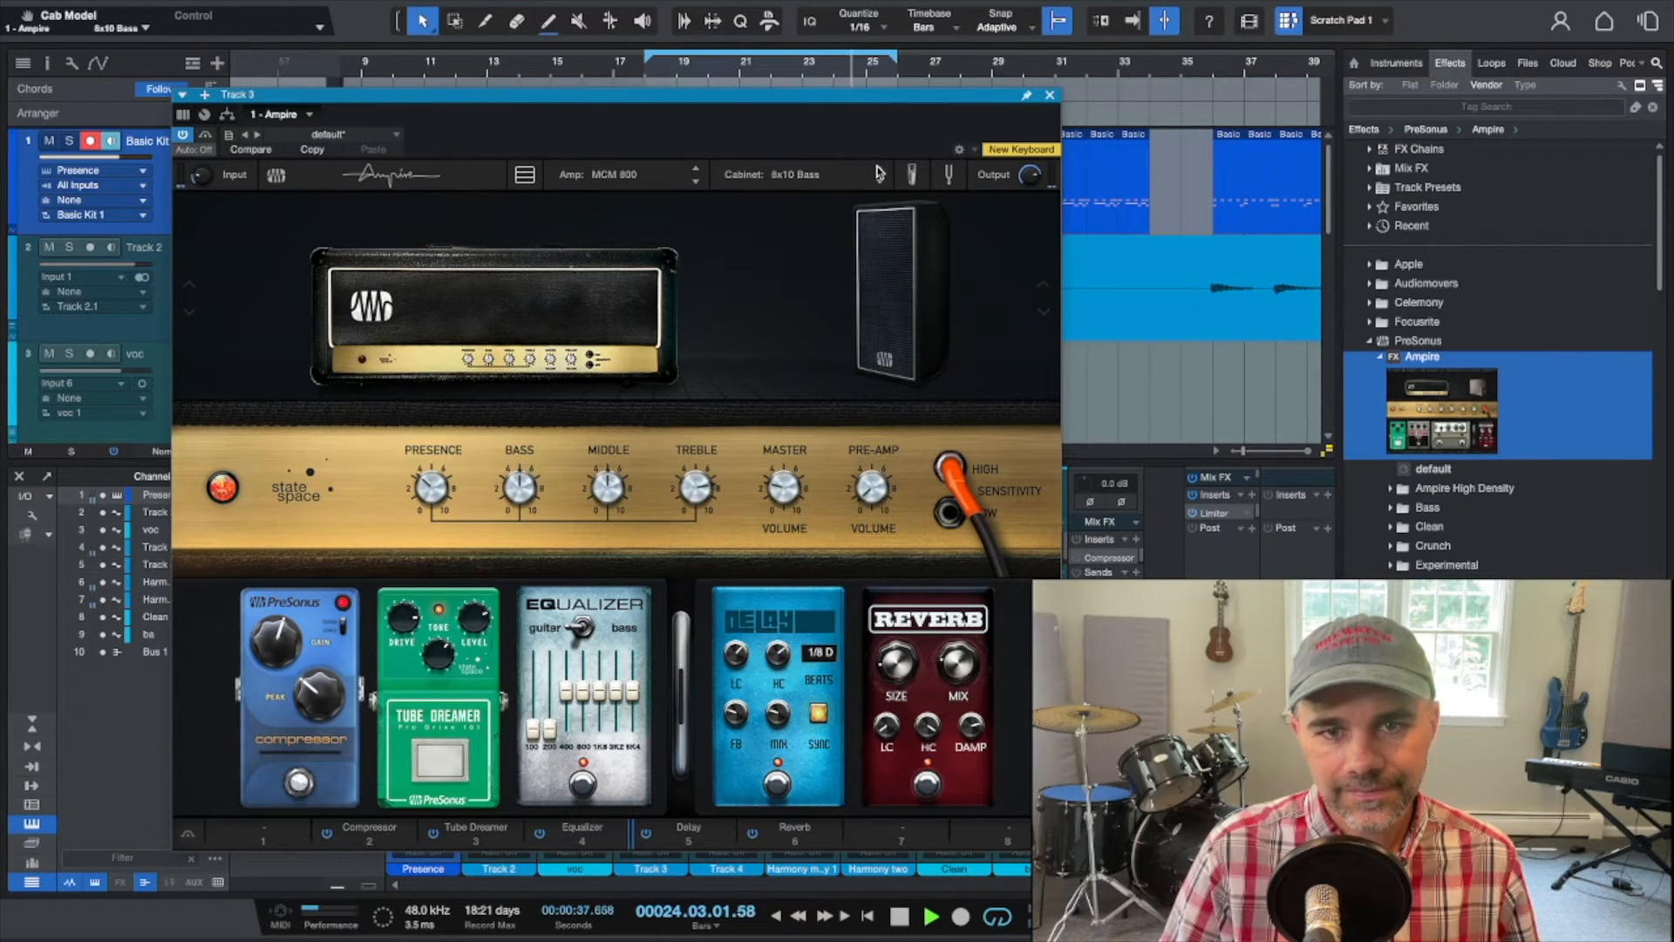
pyautogui.click(879, 172)
pyautogui.press('space')
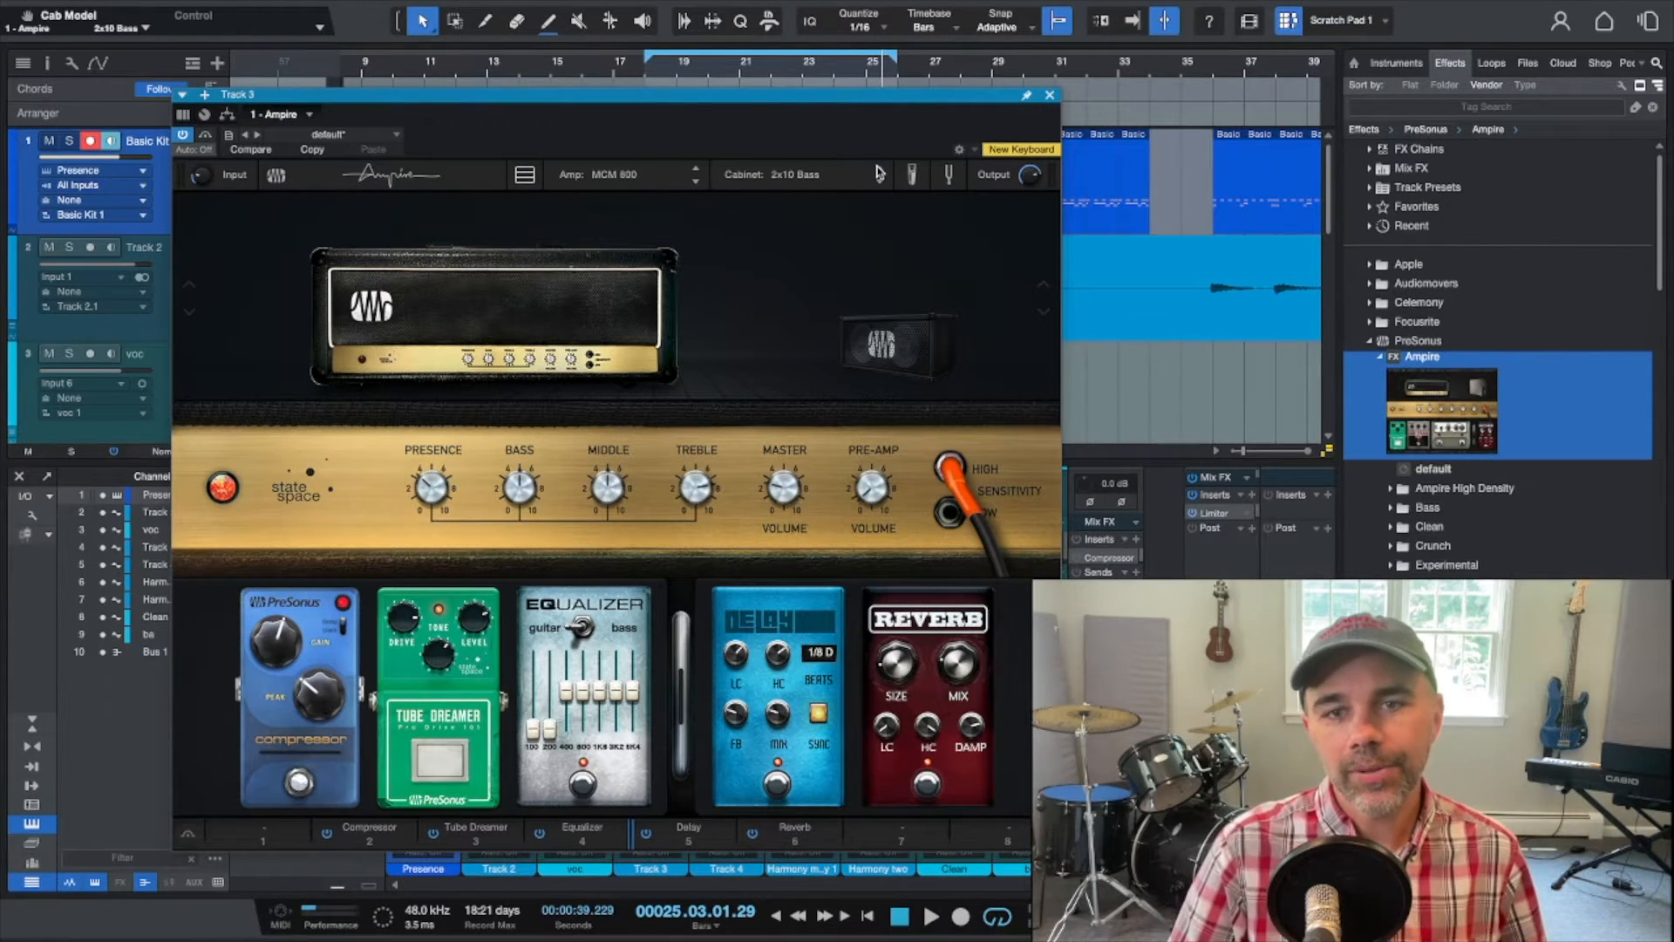
# Show Ampire's cabinet microphone controls for Mic A, Mic B and Mic C.
pyautogui.click(911, 176)
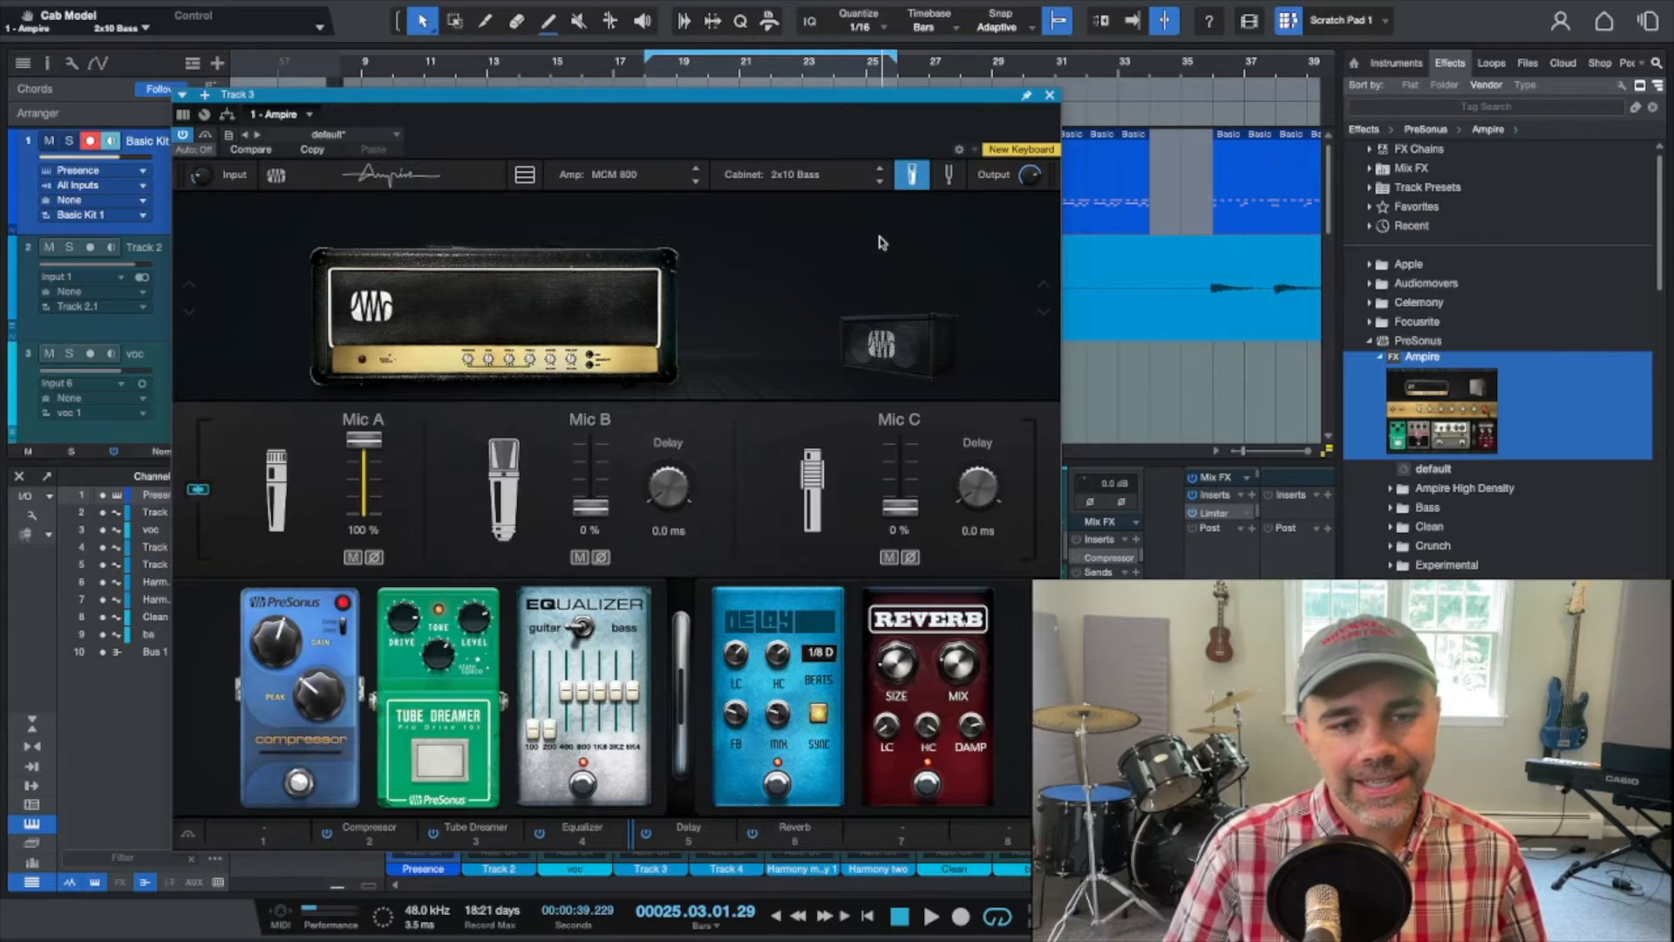